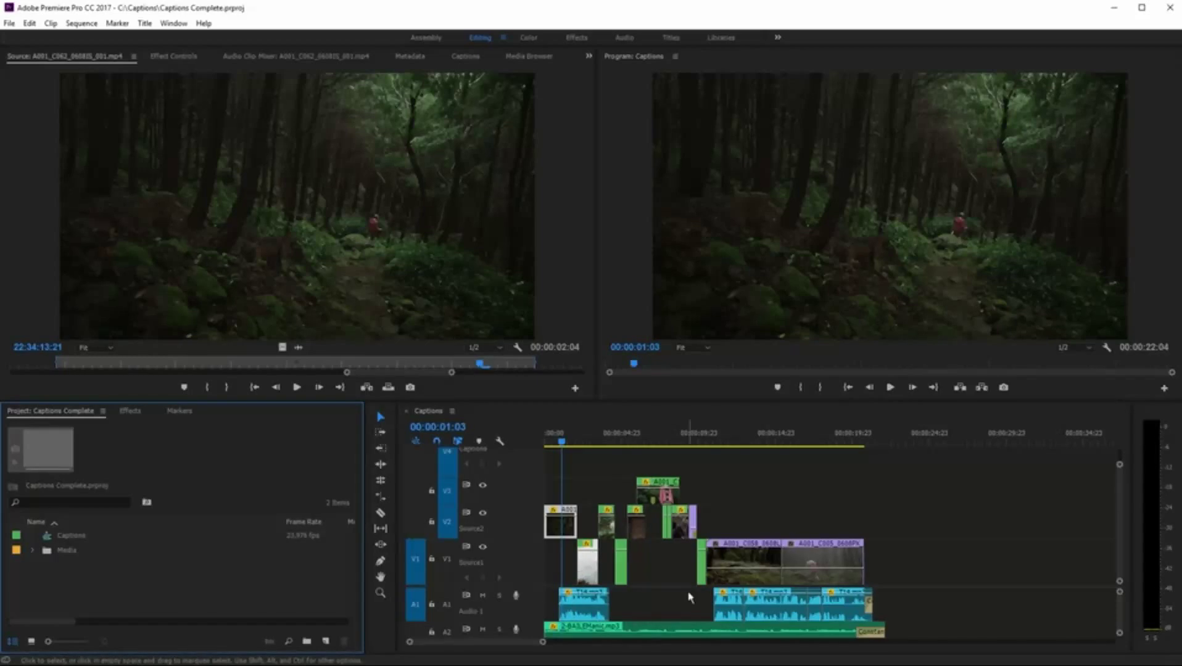
Play back the opening seconds of the Captions sequence
left_click(553, 441)
left_click(890, 388)
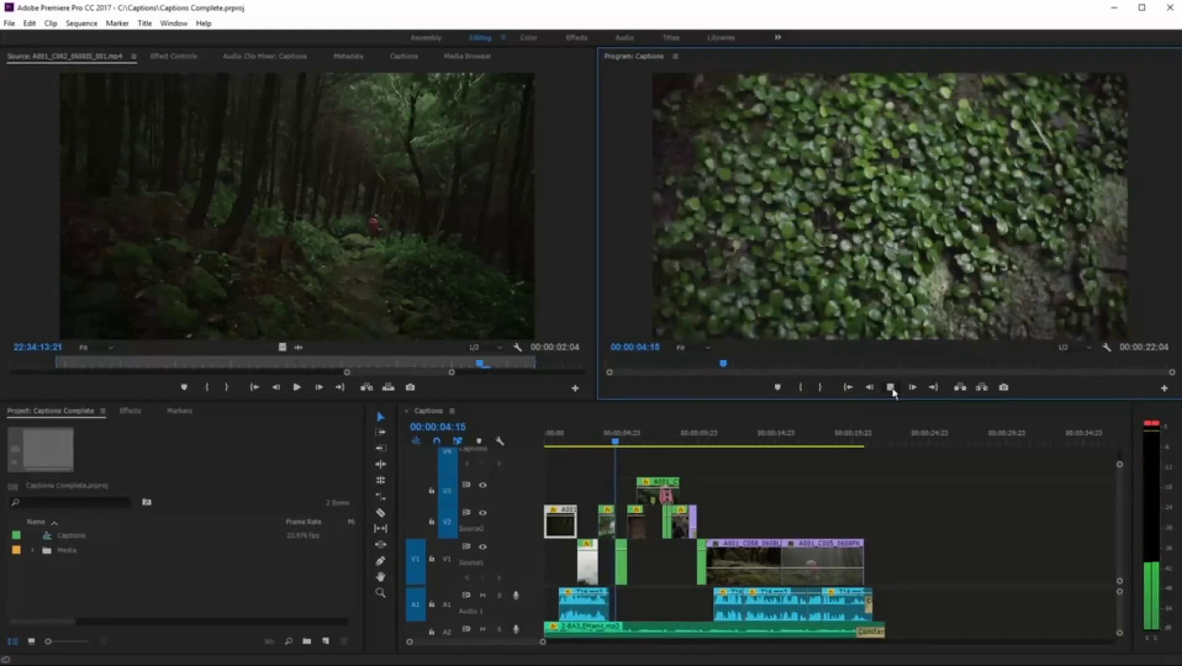
left_click(890, 388)
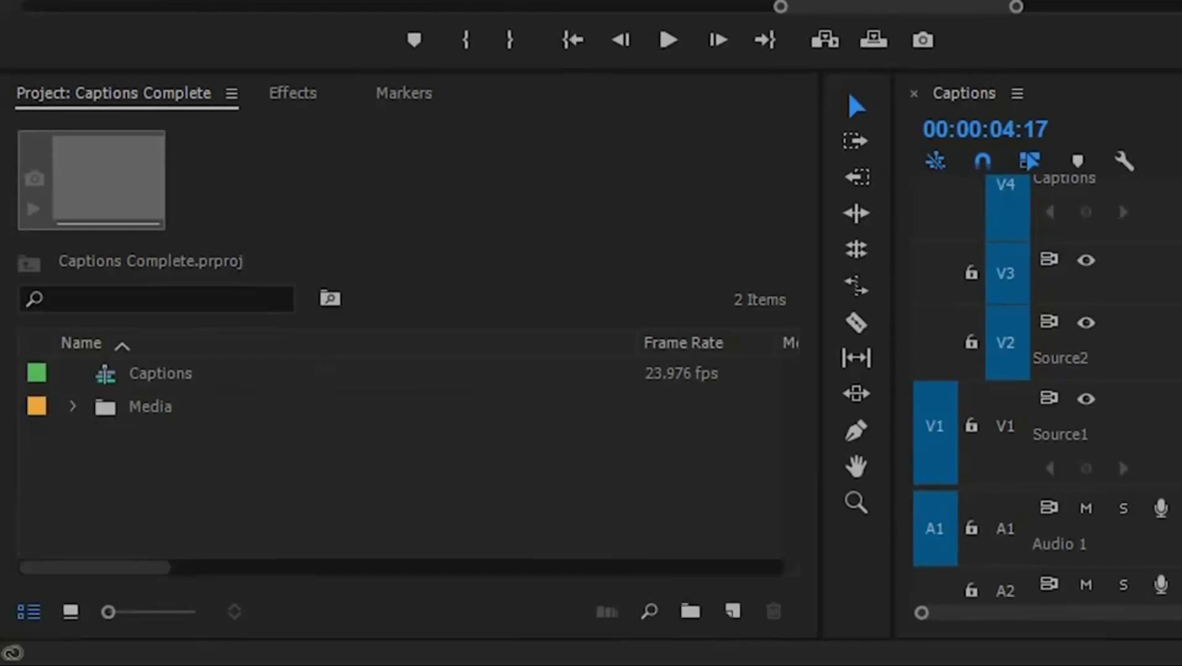
Start a new captions item with 1920 x 1080 video settings at 23.976 fps and choose the Open Captions standard
left_click(428, 480)
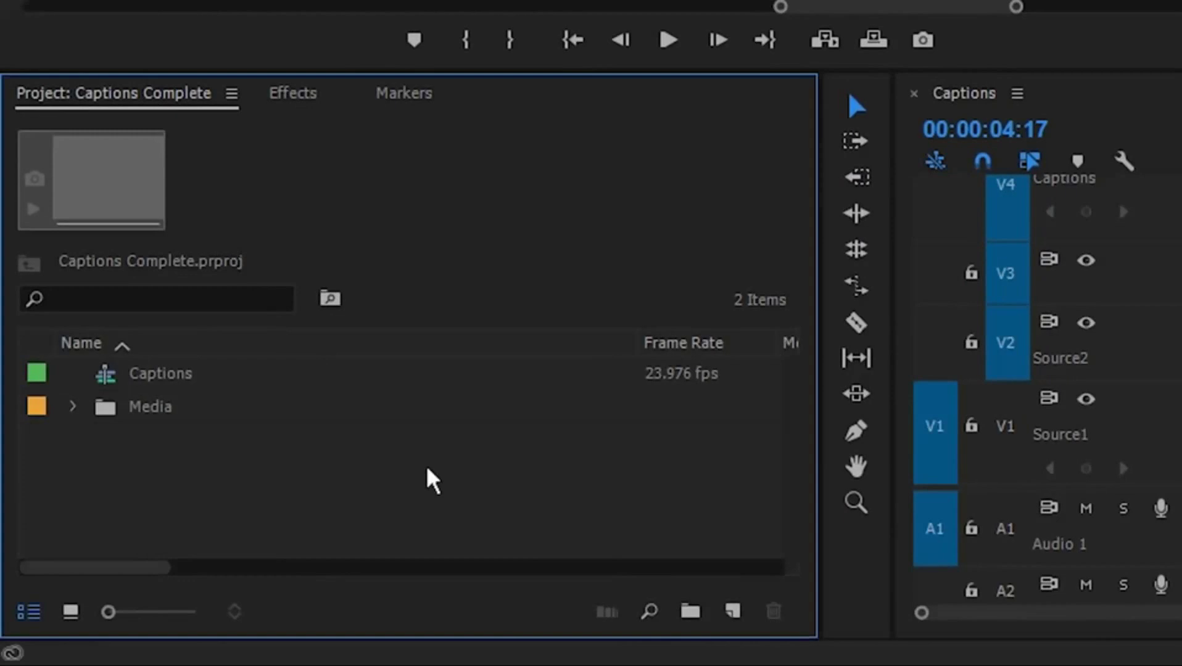
left_click(740, 614)
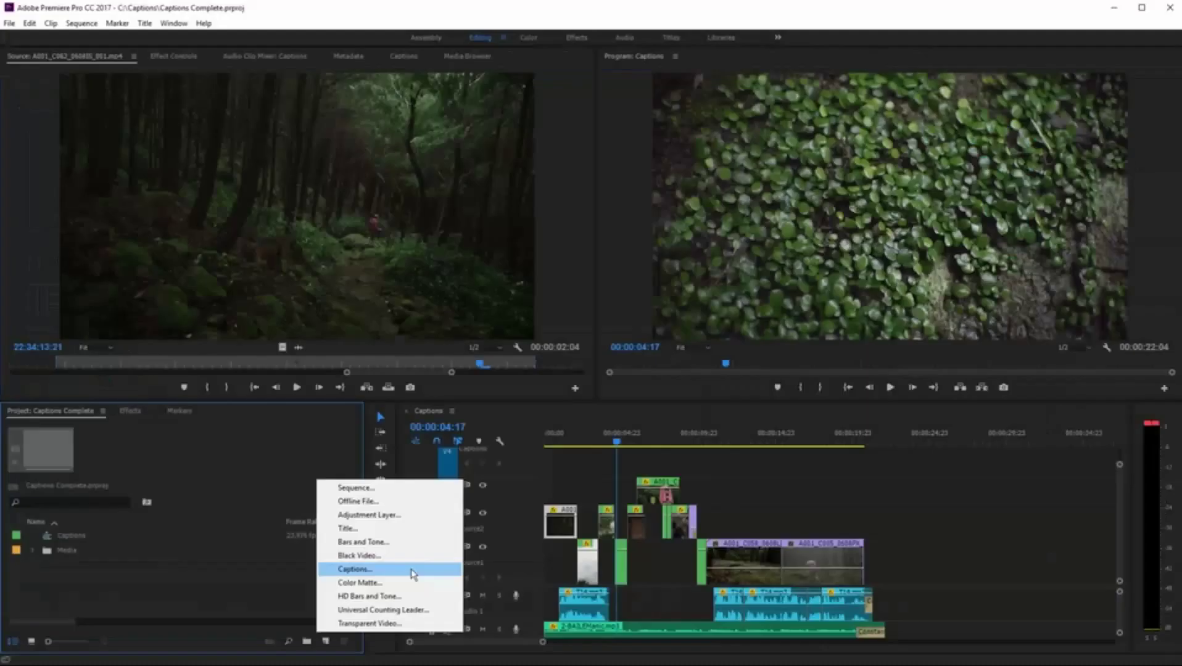
left_click(925, 449)
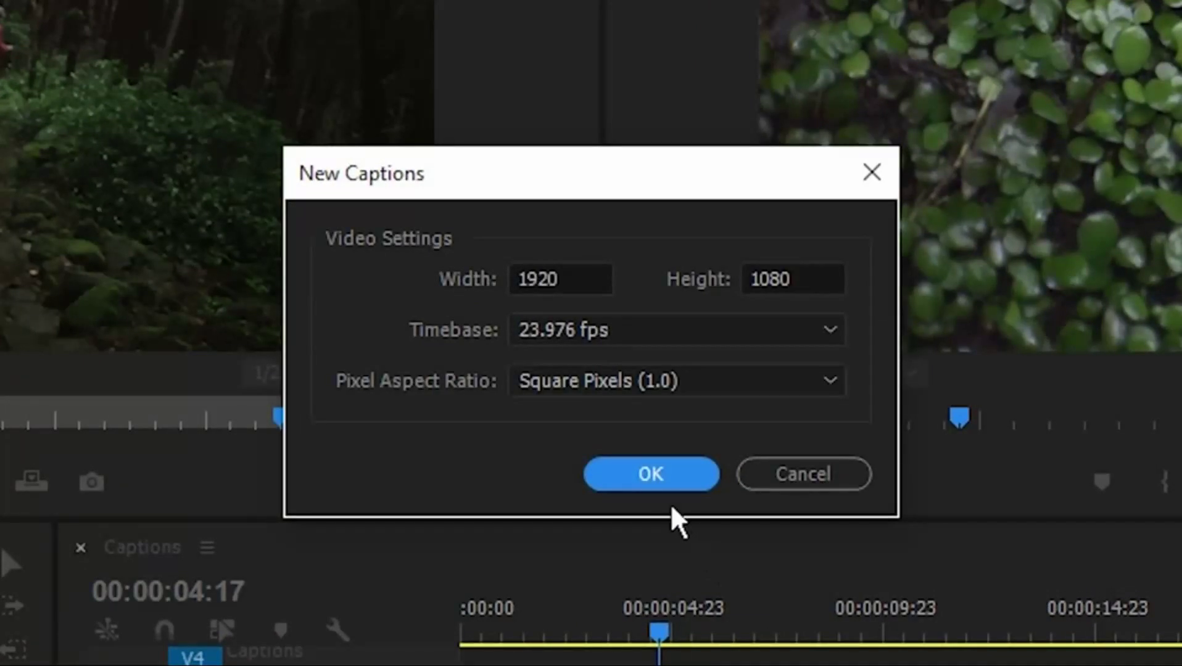
left_click(660, 479)
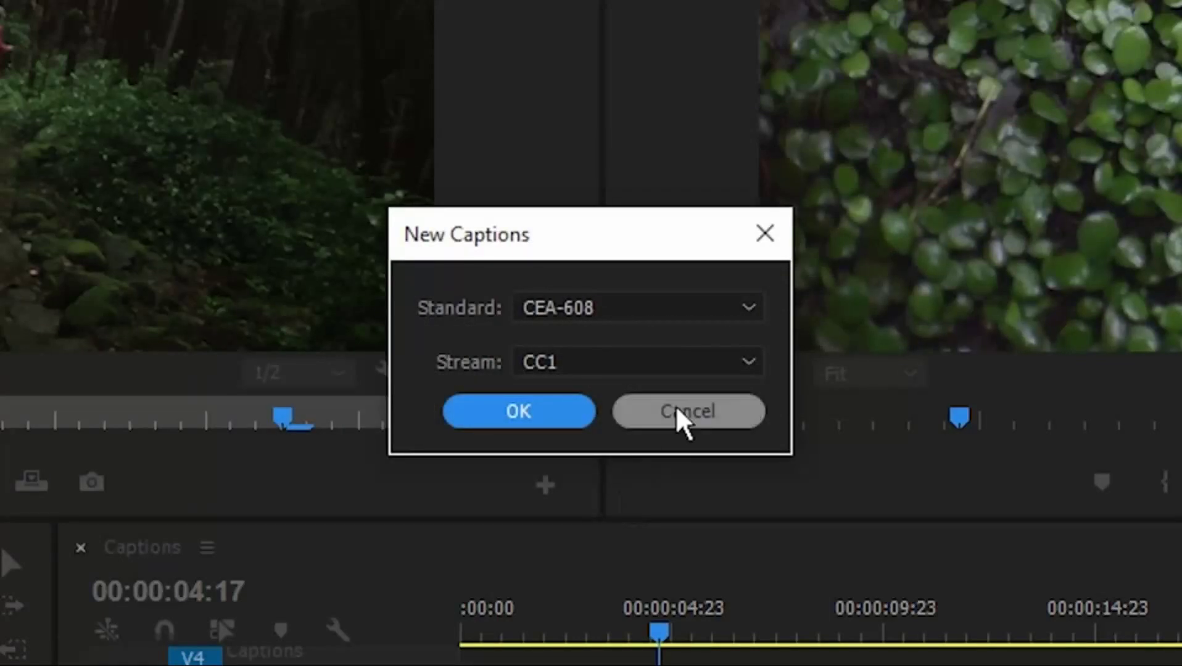
left_click(734, 331)
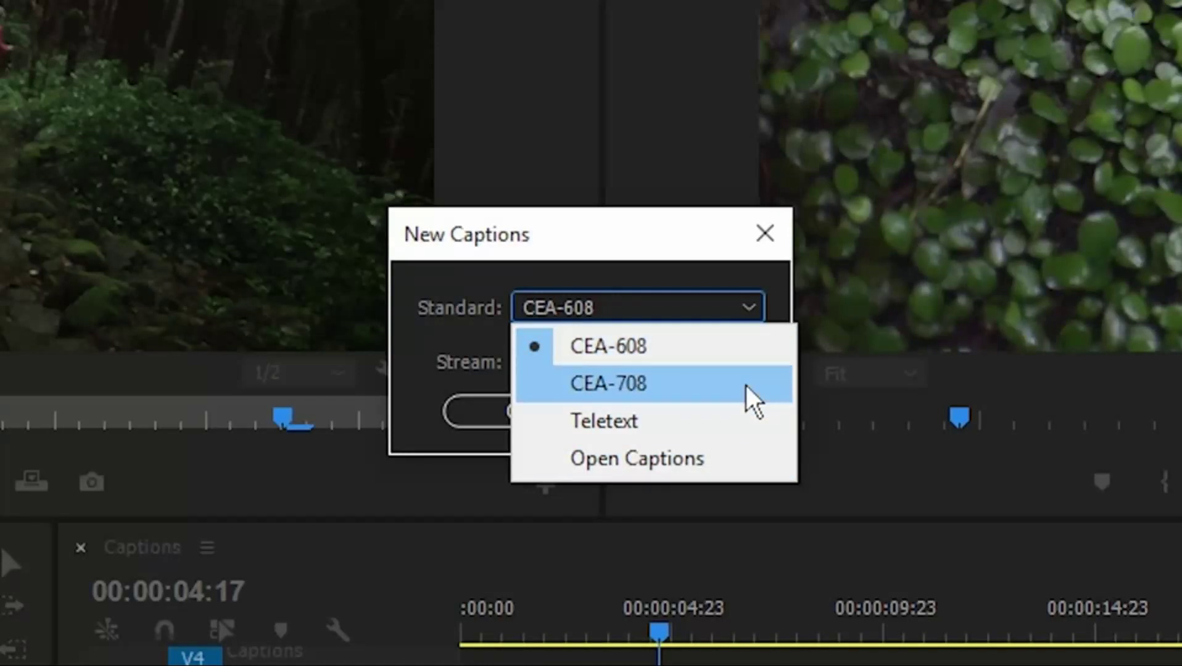
left_click(751, 460)
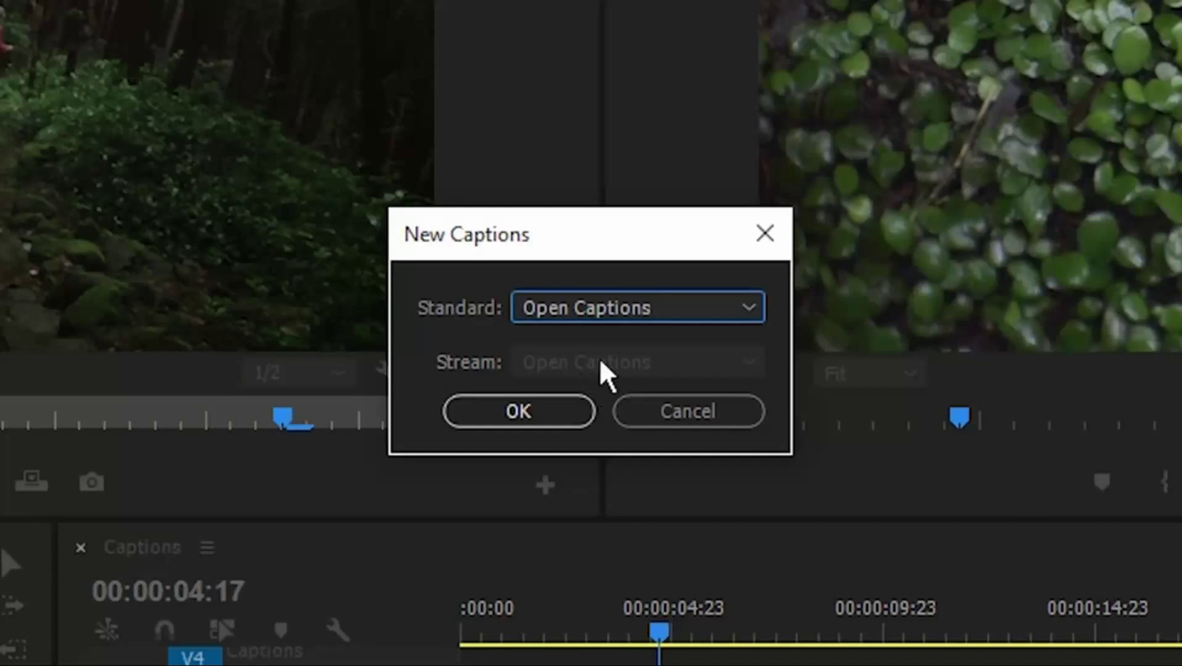
left_click(624, 309)
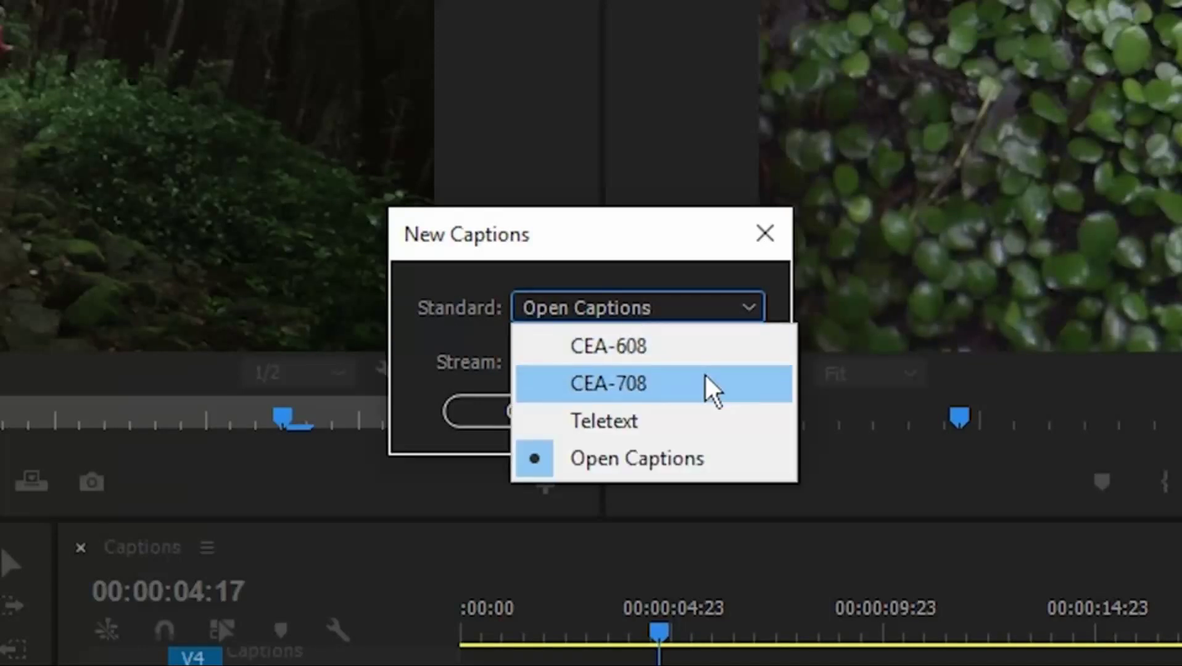
left_click(708, 388)
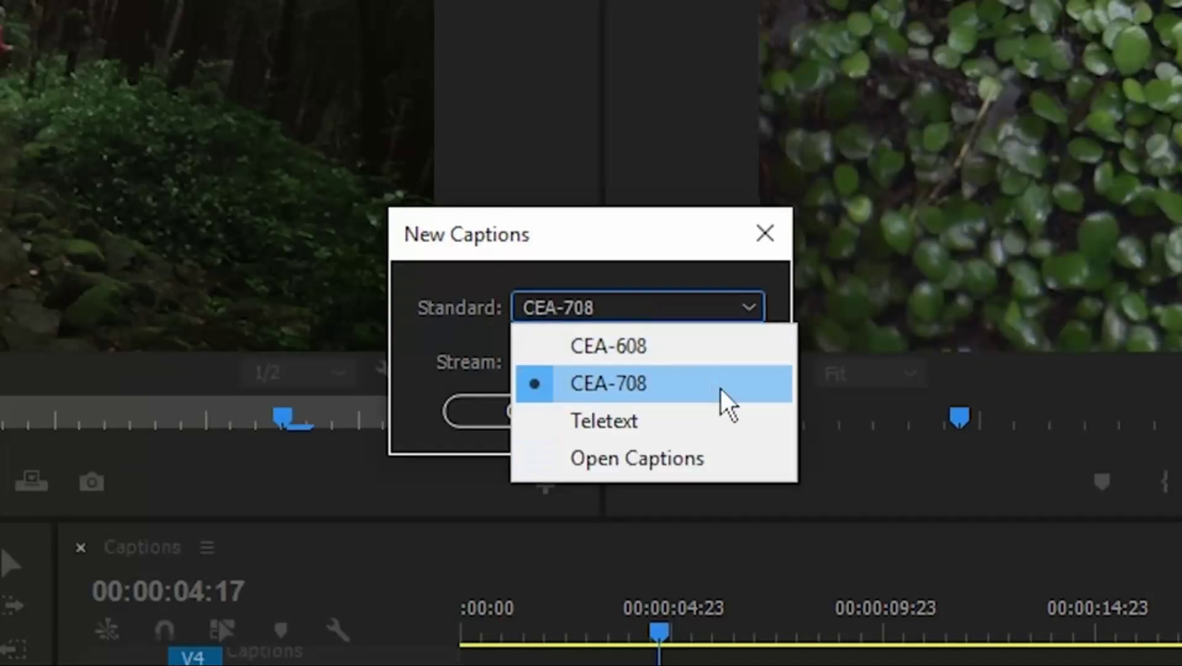
left_click(717, 372)
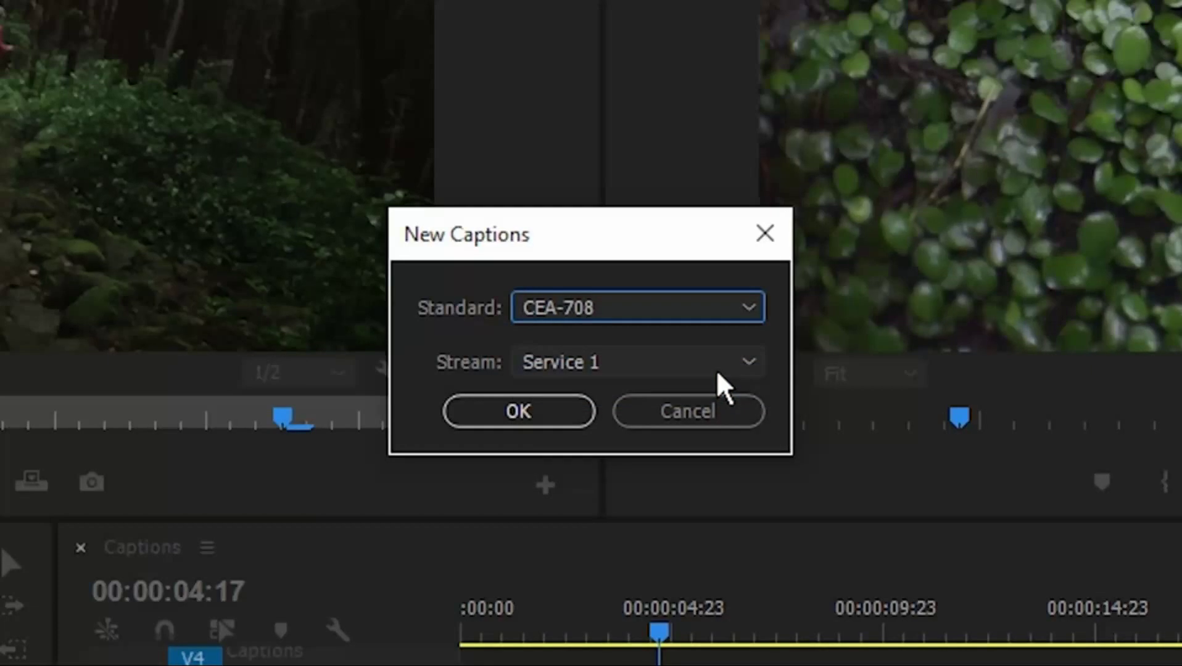
left_click(689, 315)
left_click(709, 449)
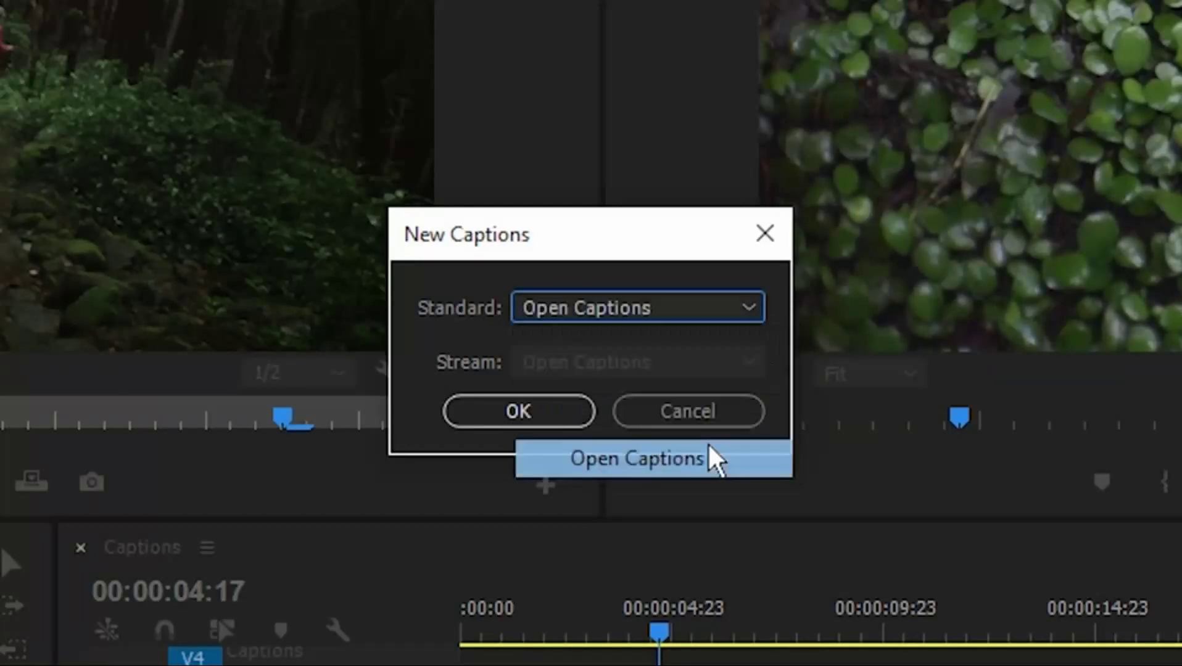
Create the captions item and place it on the V4 Captions track, aligned with the start of the first T14.mp3 clip
left_click(517, 409)
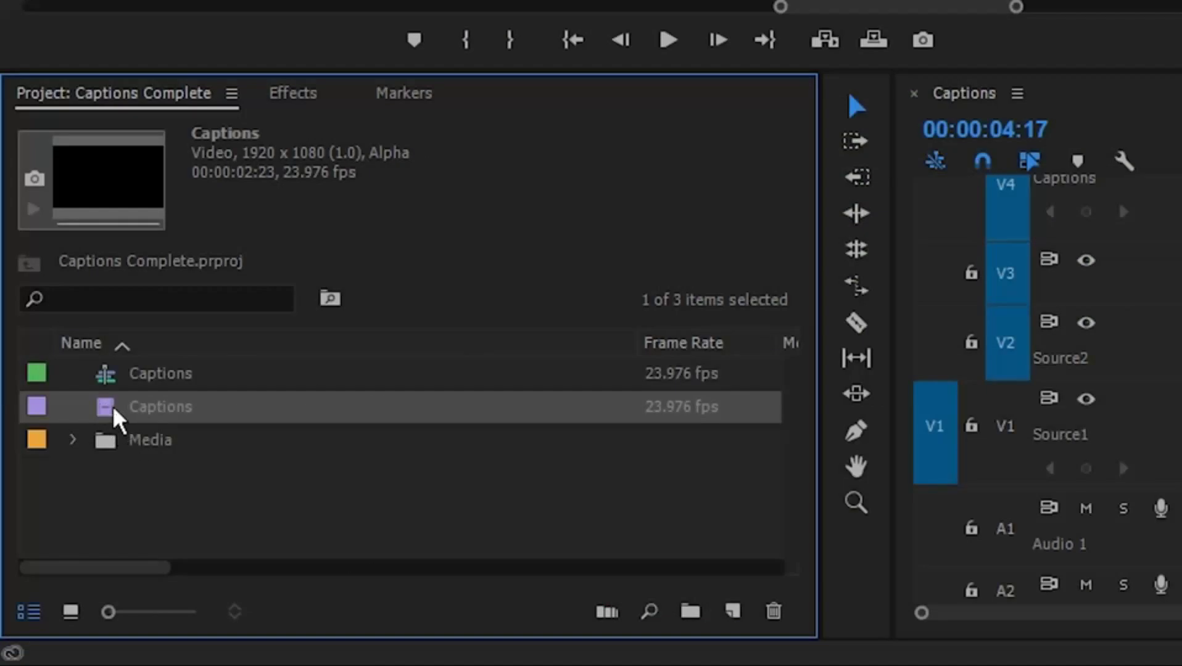
left_click_drag(110, 418, 651, 219)
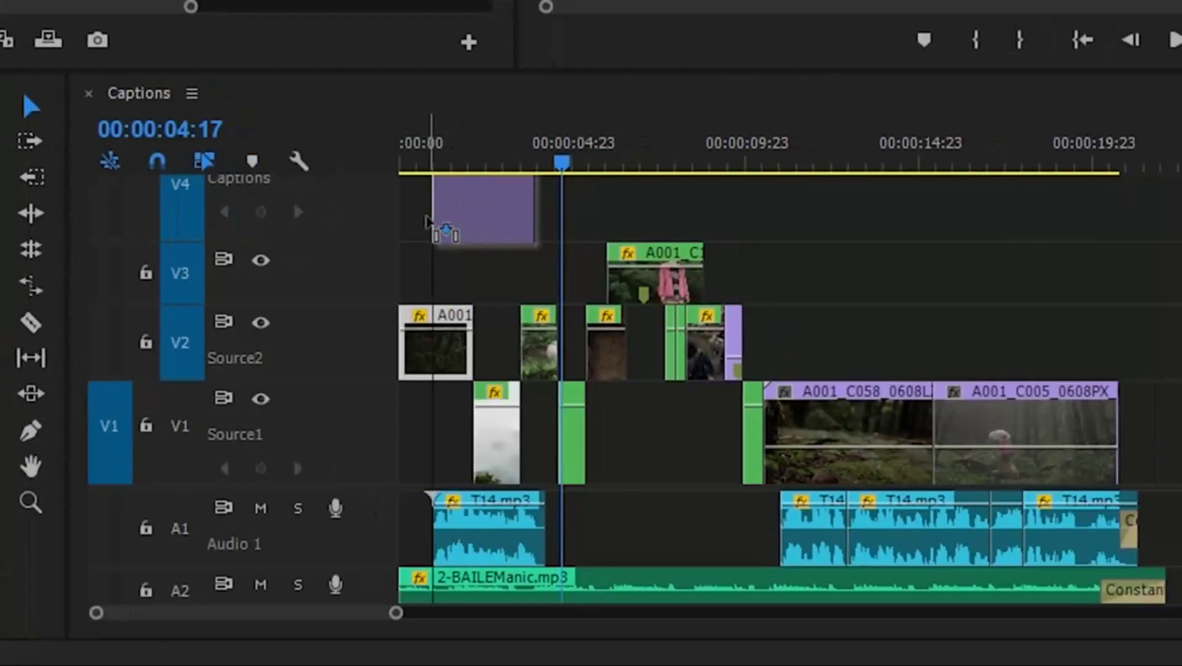
left_click_drag(429, 223, 430, 223)
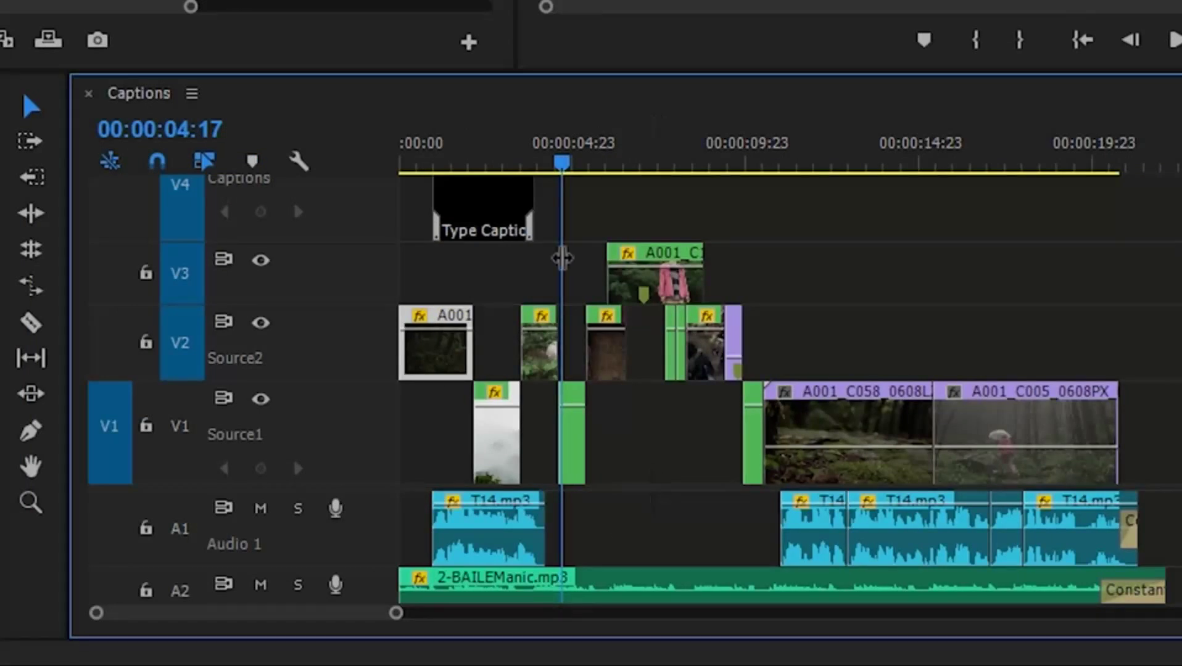
Move the playhead to 00:00:02:08 over the caption clip and open its placeholder text for editing
left_click(484, 161)
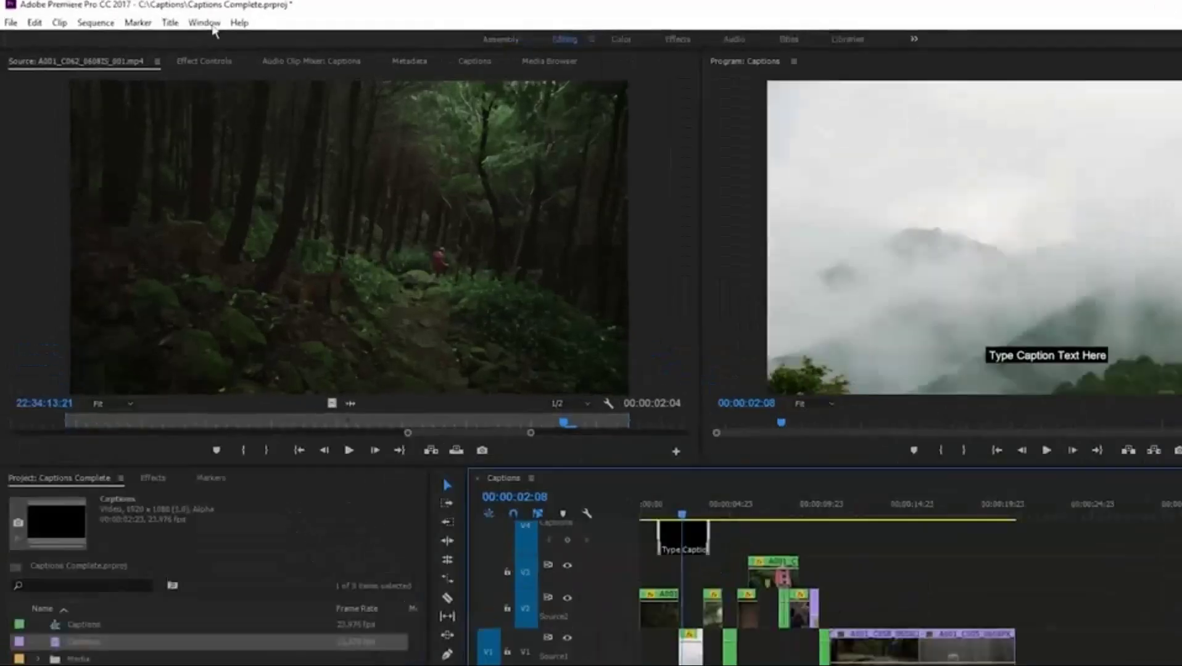
left_click(174, 23)
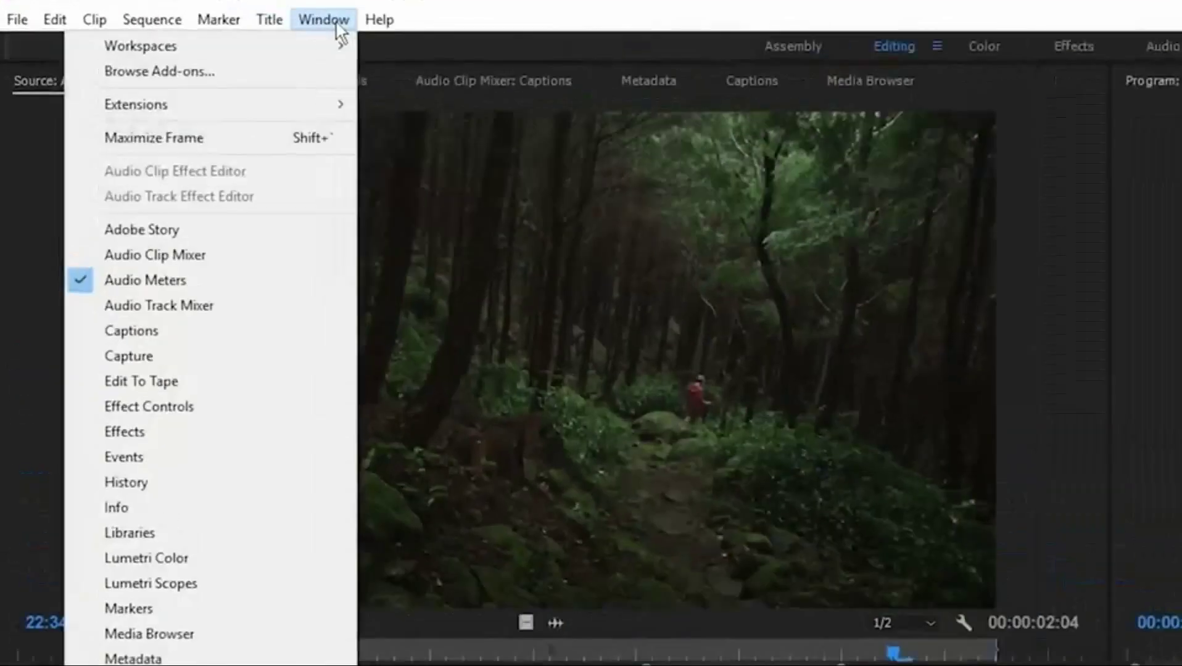
left_click(322, 361)
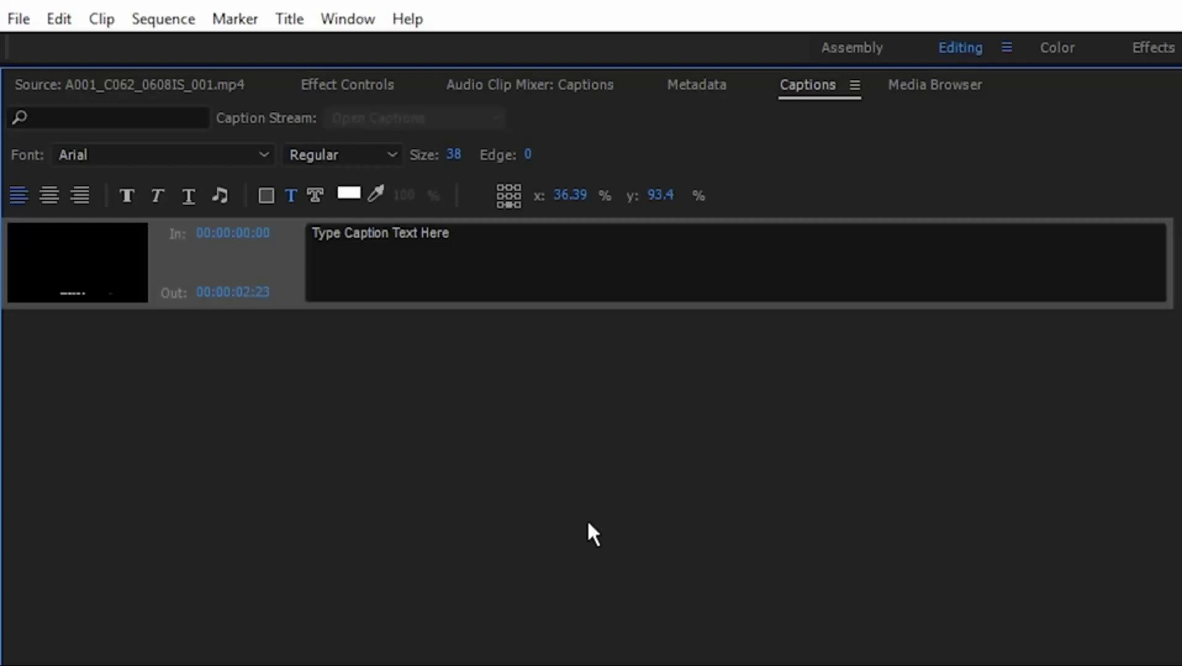
left_click(465, 266)
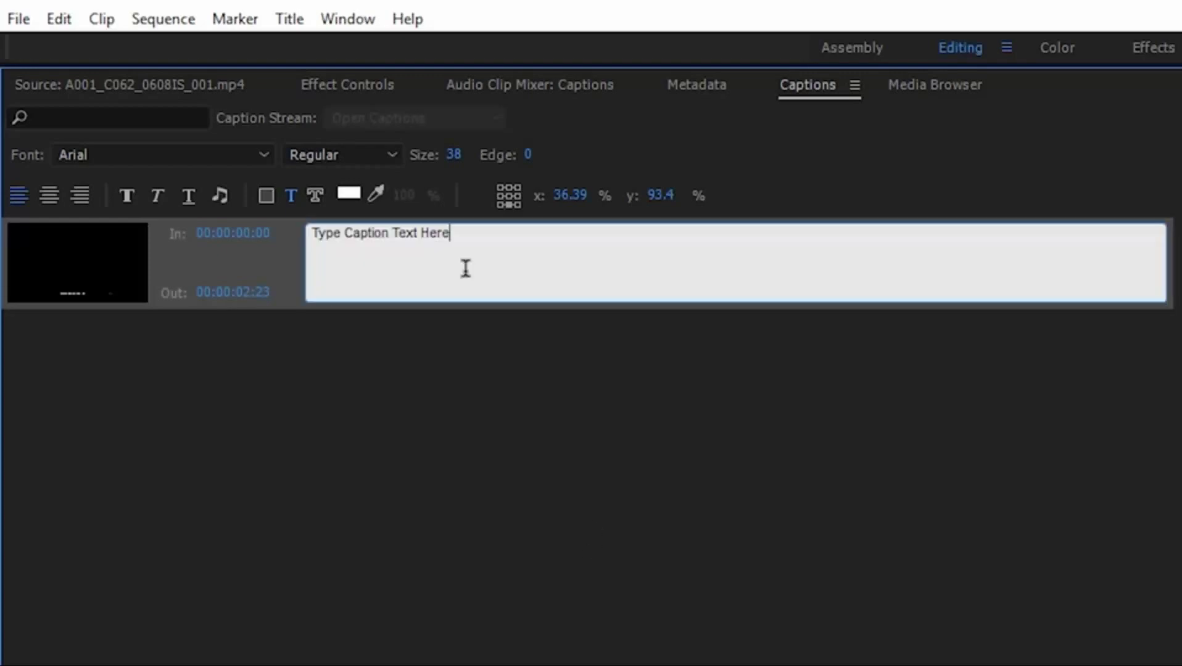
triple_click(391, 245)
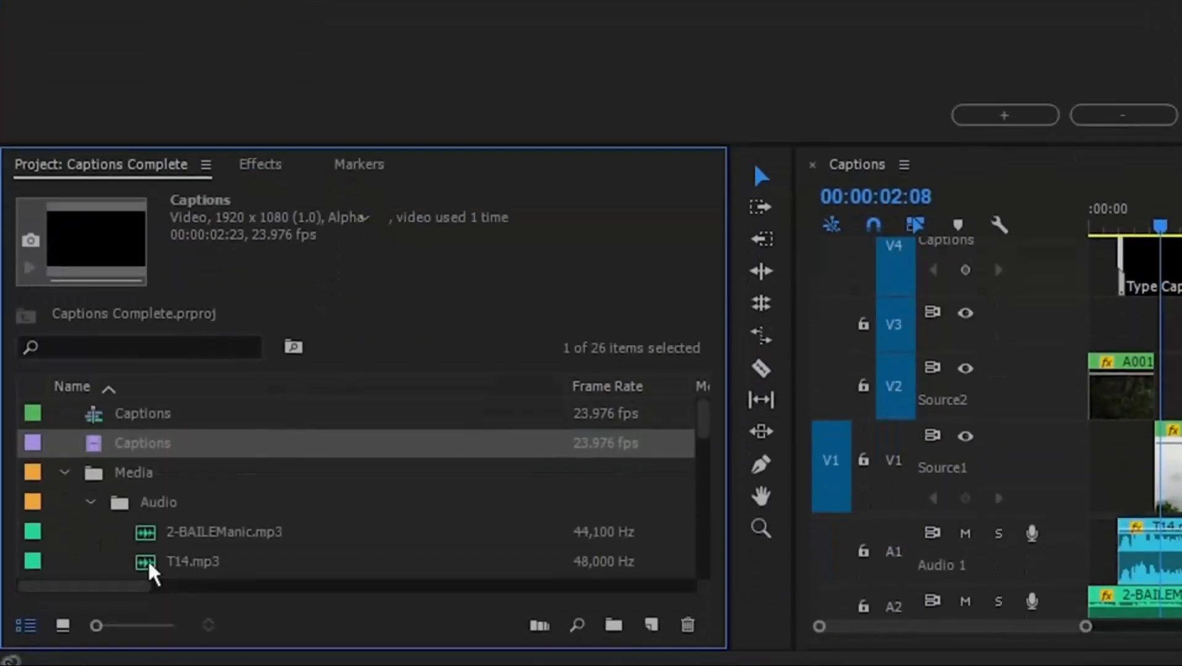
Replace the caption's placeholder text with the copied name of the graphic "The Kumano Trail has thousands of years of history"
left_click_drag(706, 409, 704, 446)
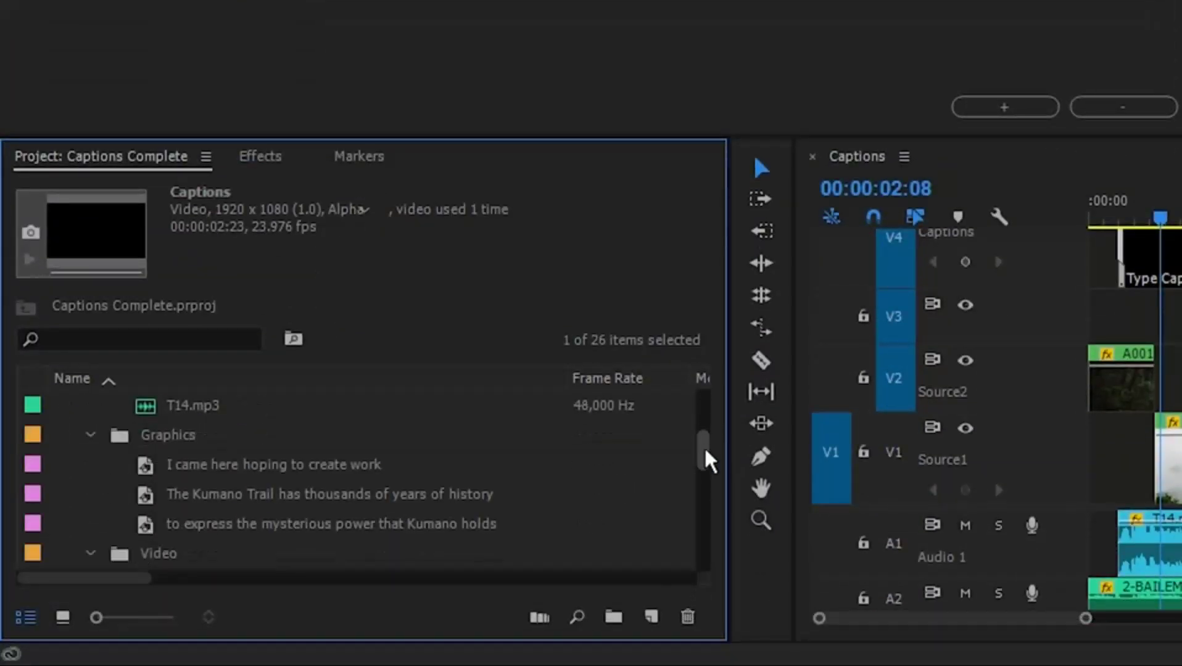
left_click(355, 493)
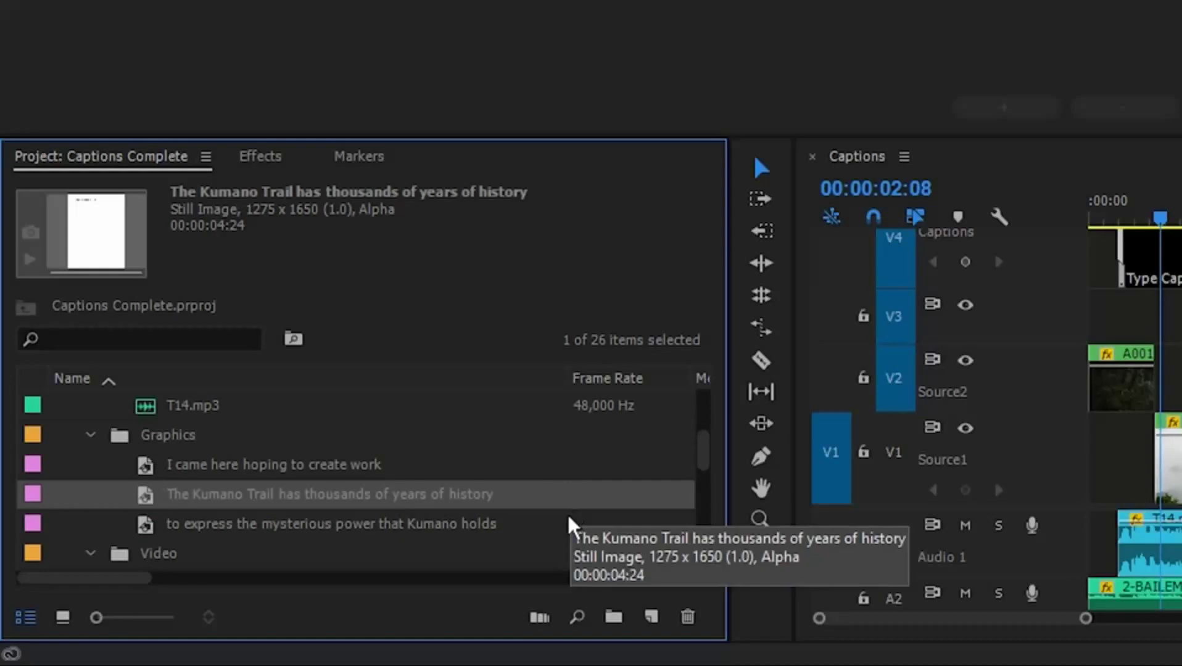
left_click(385, 495)
key("ctrl+c")
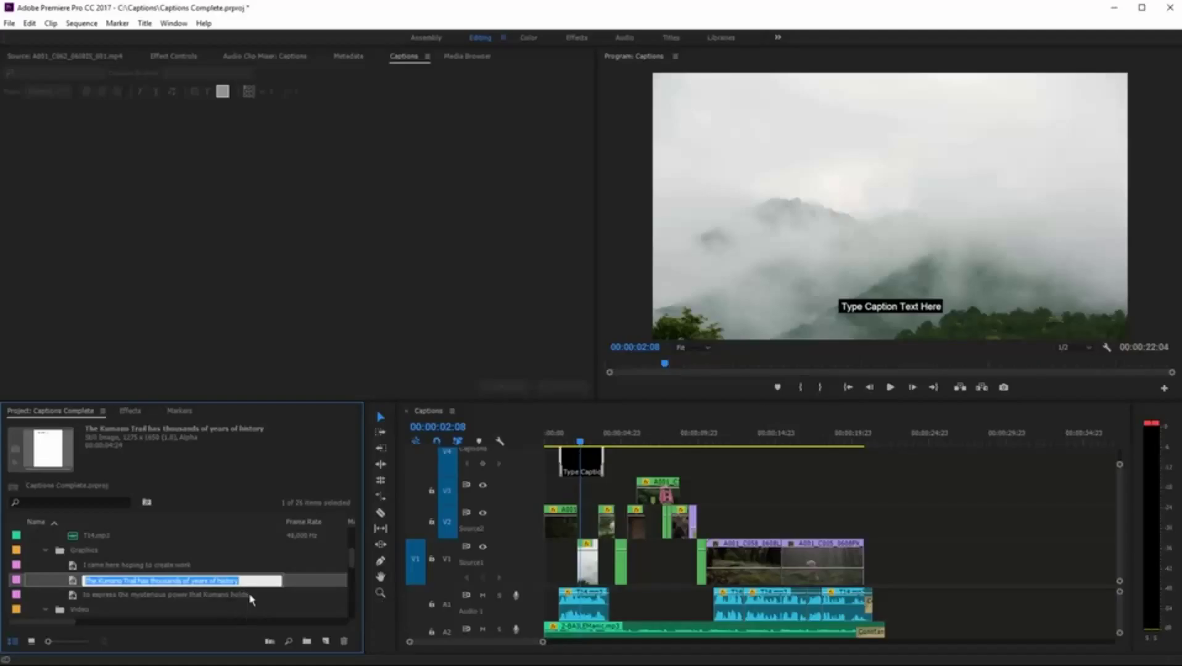
double_click(589, 463)
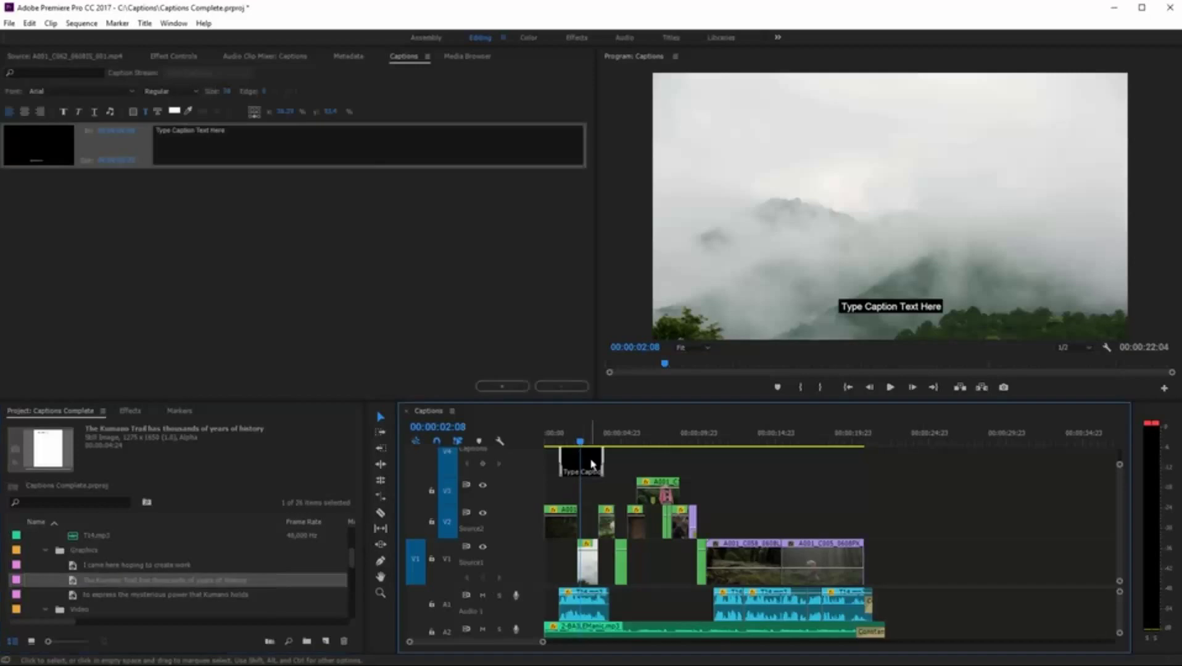
left_click(249, 142)
key("ctrl+a")
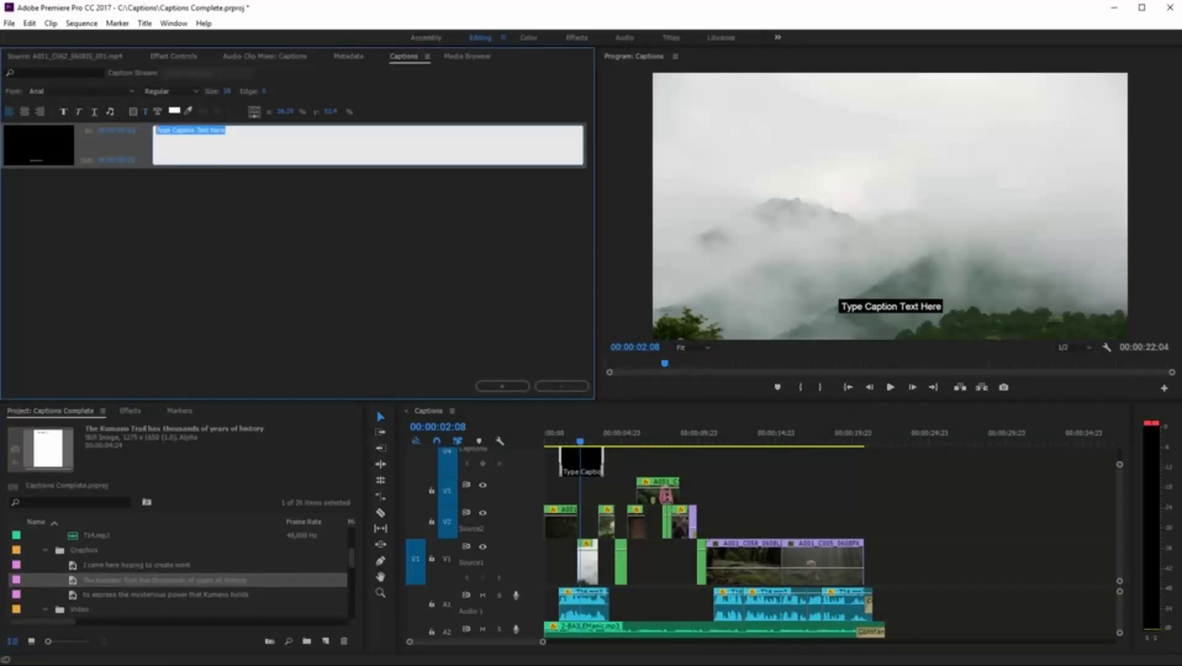
key("ctrl+v")
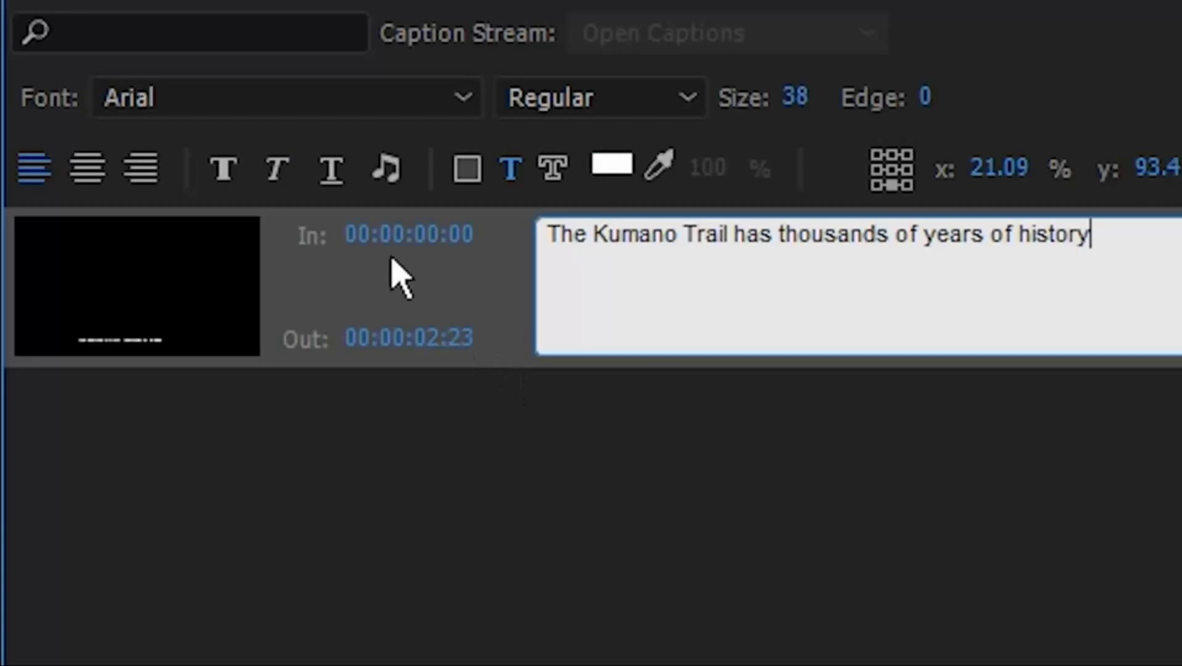
left_click(620, 100)
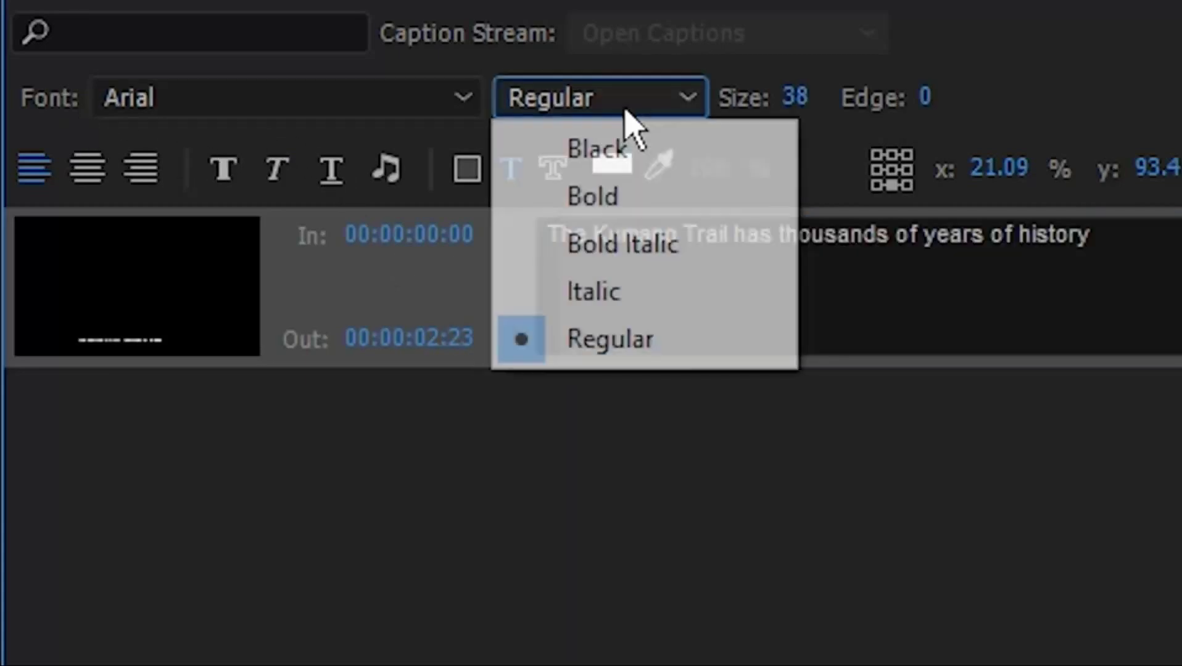
left_click(646, 103)
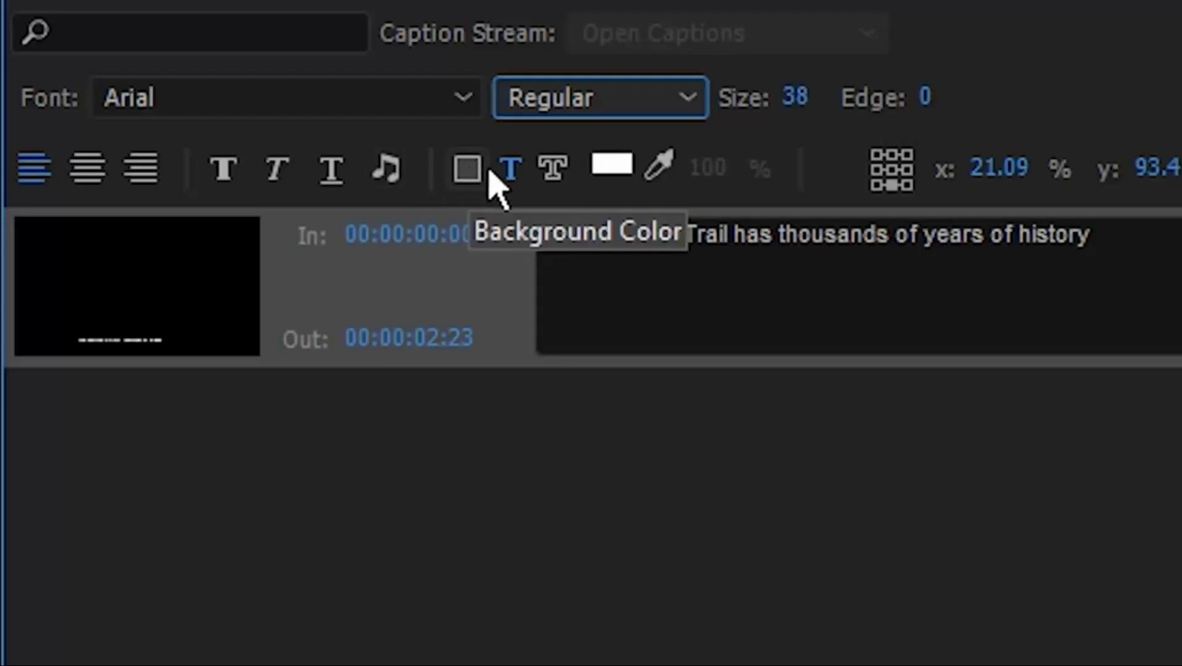
left_click(515, 173)
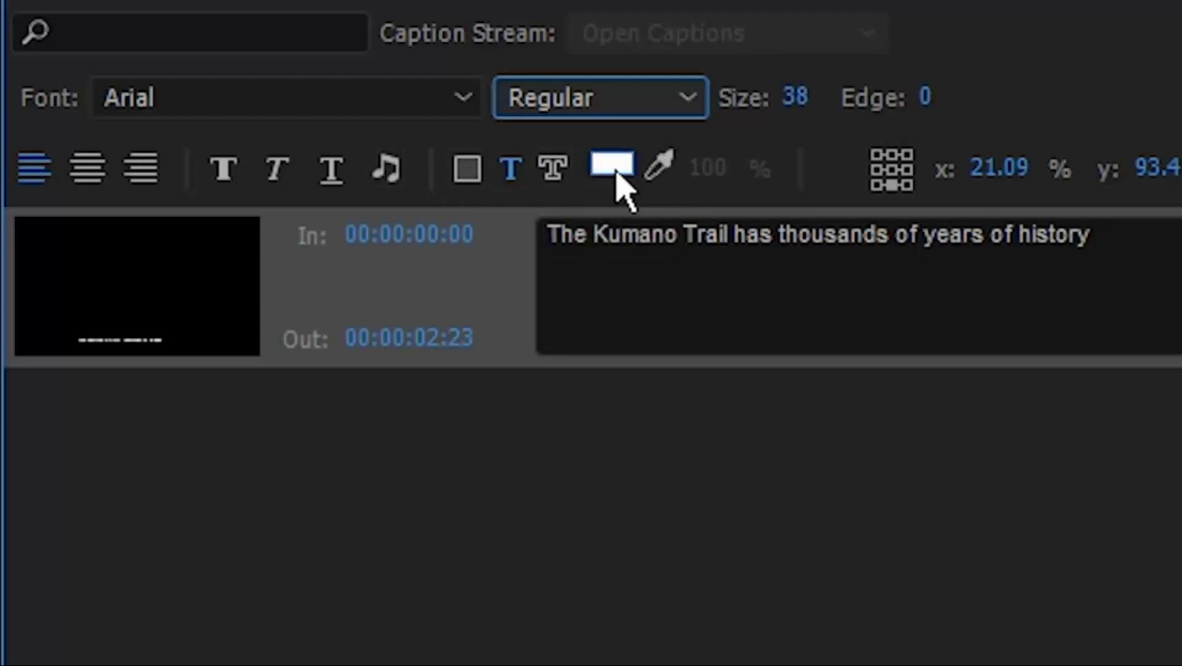
Set the caption's background color to green 0A781F
left_click(480, 176)
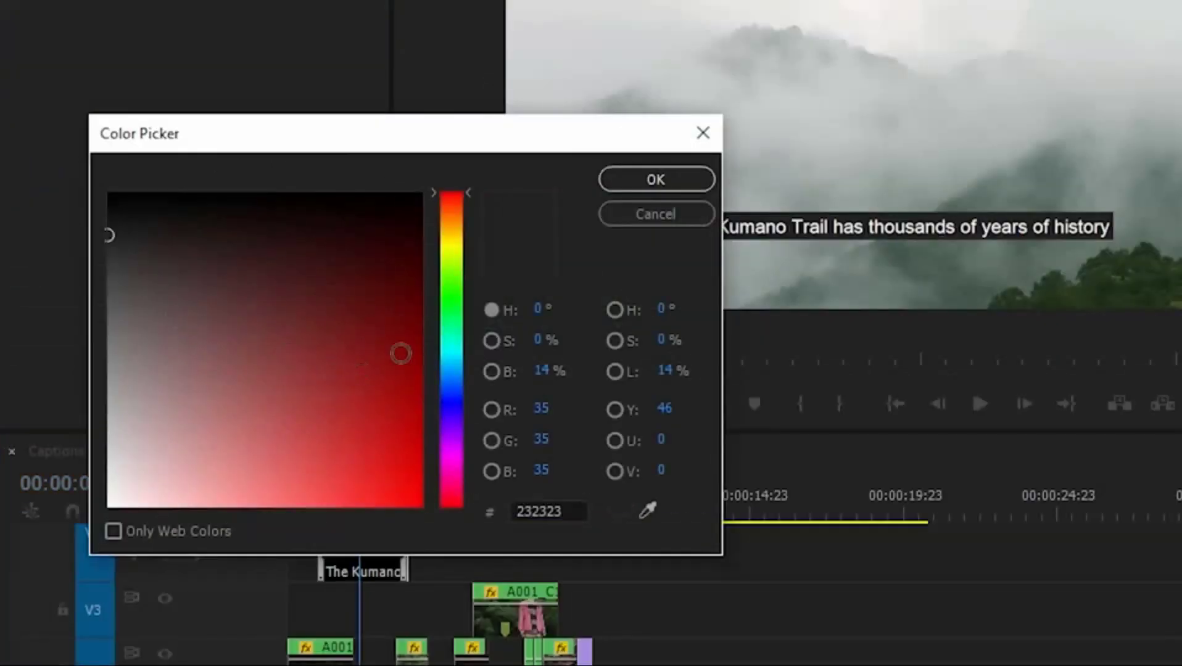
left_click(453, 318)
left_click(395, 340)
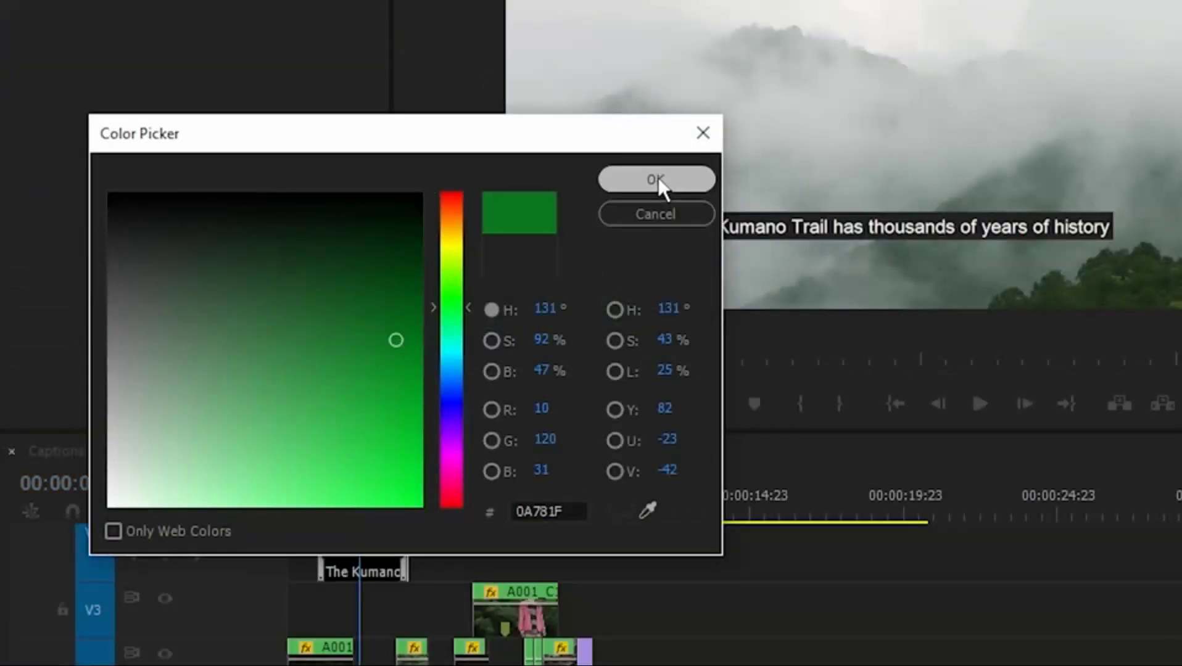
left_click(657, 178)
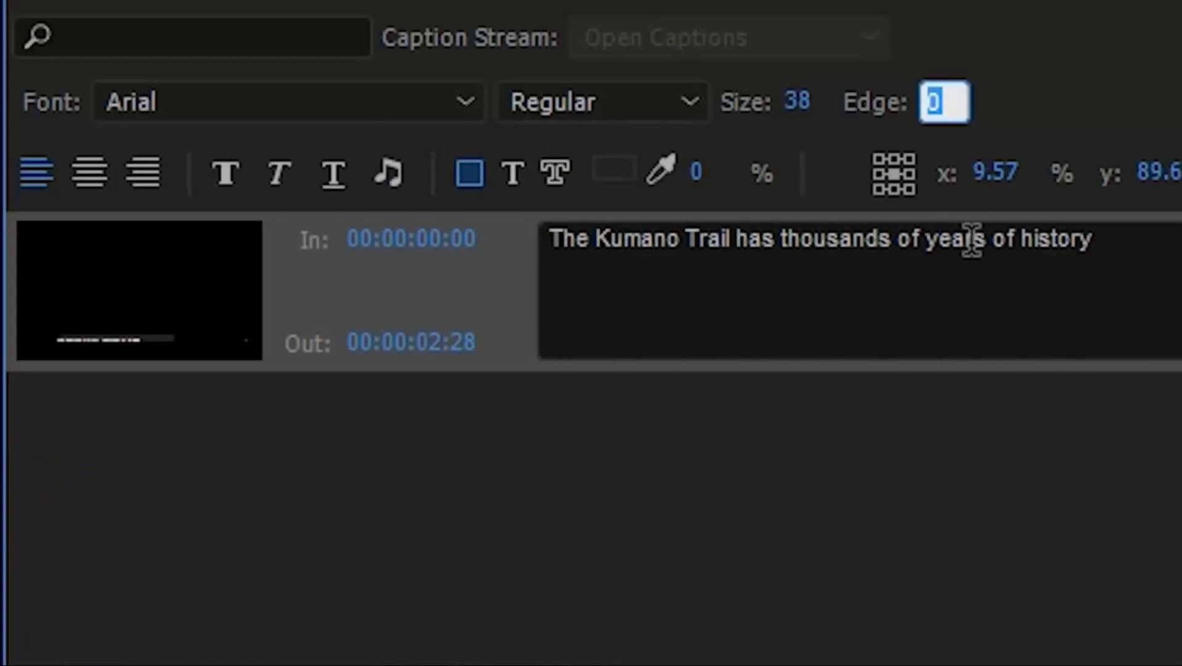
Set the caption text's edge to 8 and try a blue edge color
type("8")
left_click(548, 186)
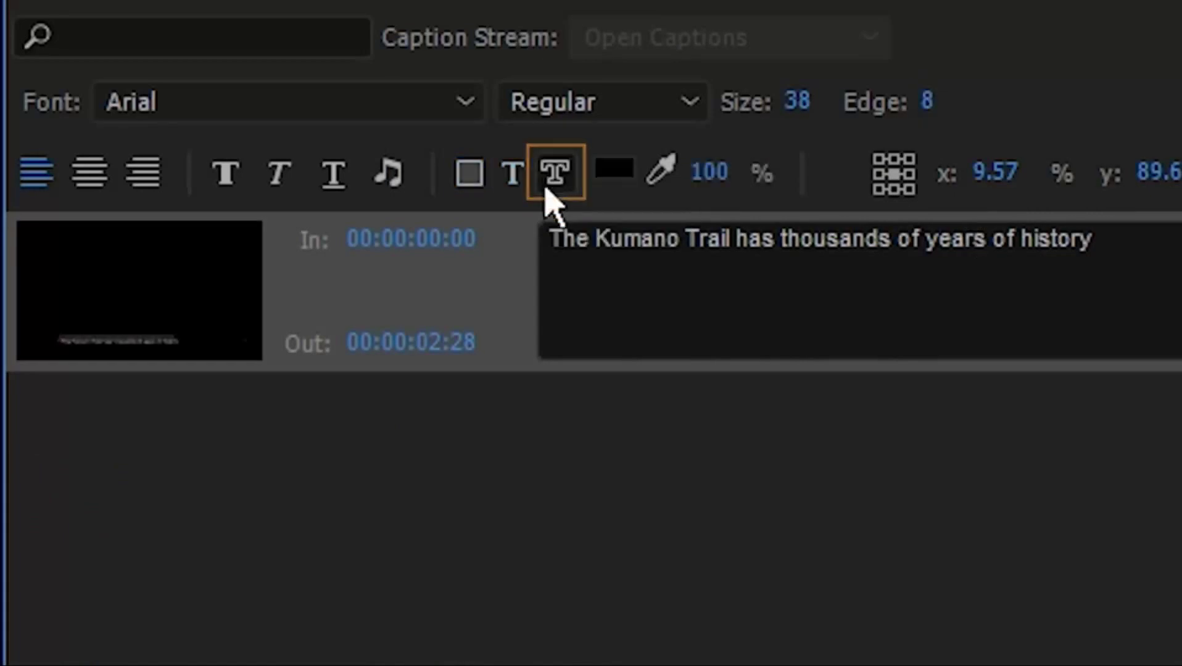
left_click(614, 170)
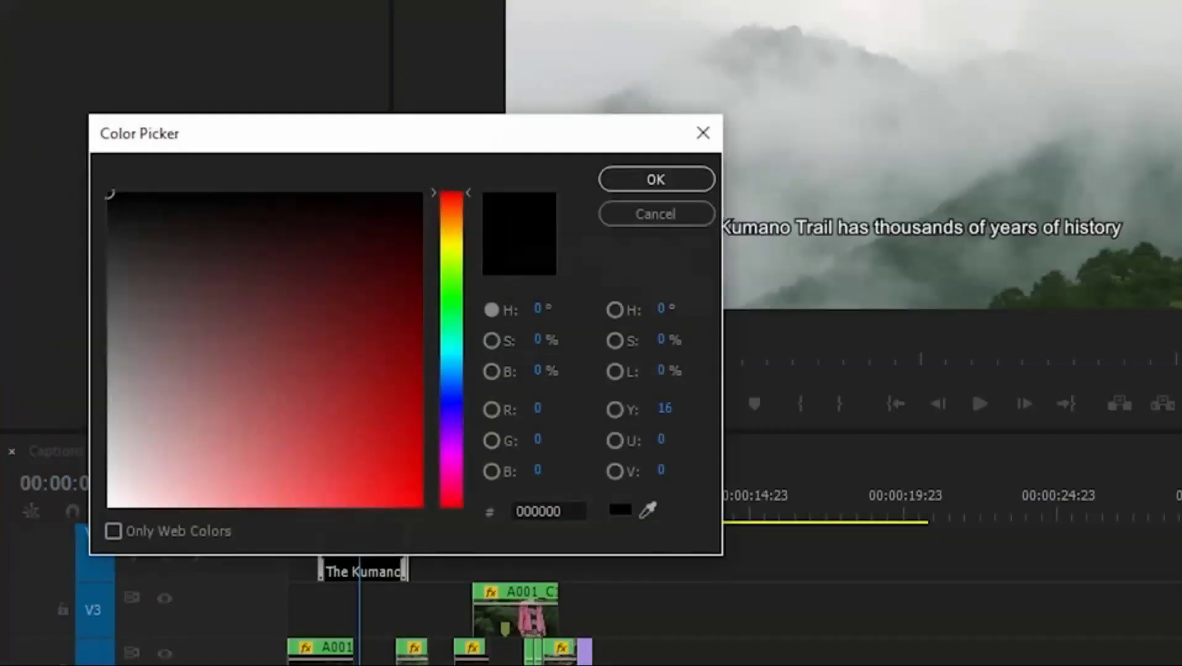
left_click(451, 399)
left_click(370, 352)
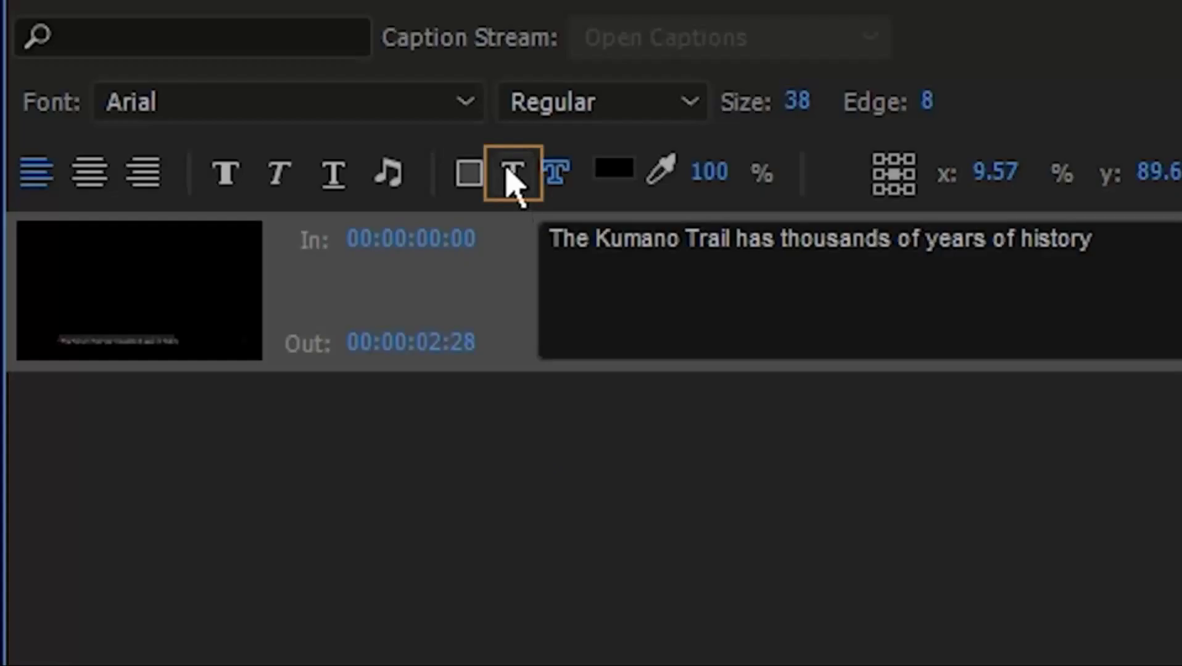
Set the caption's text color to yellow E2CF00
left_click(512, 176)
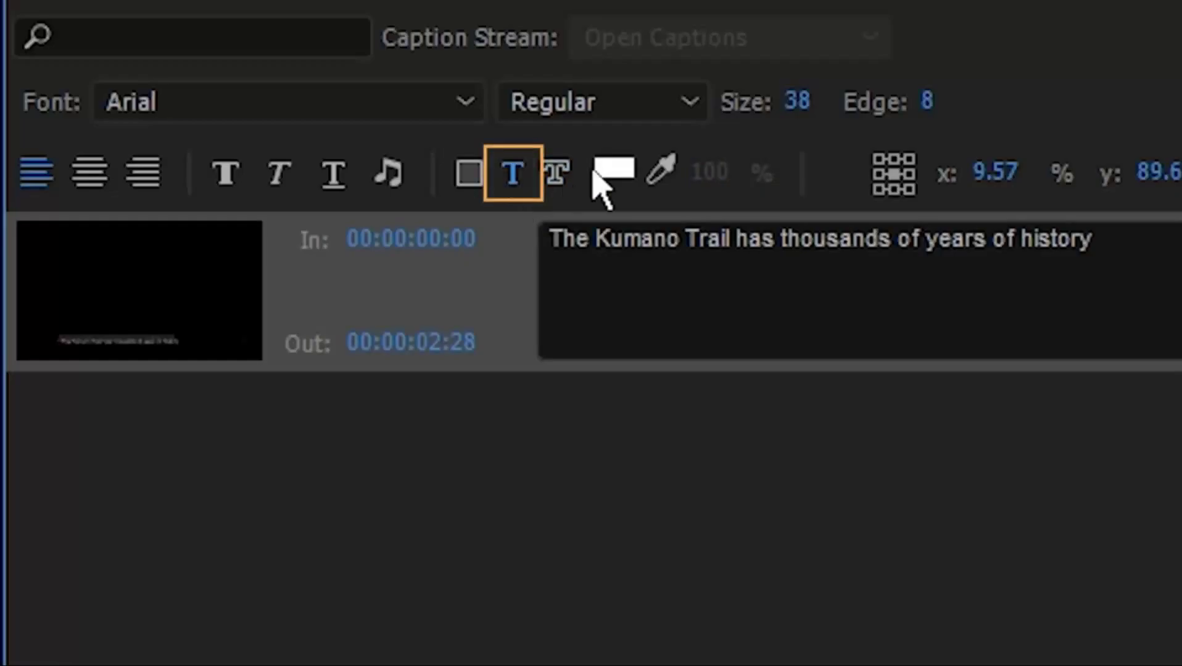
left_click(614, 170)
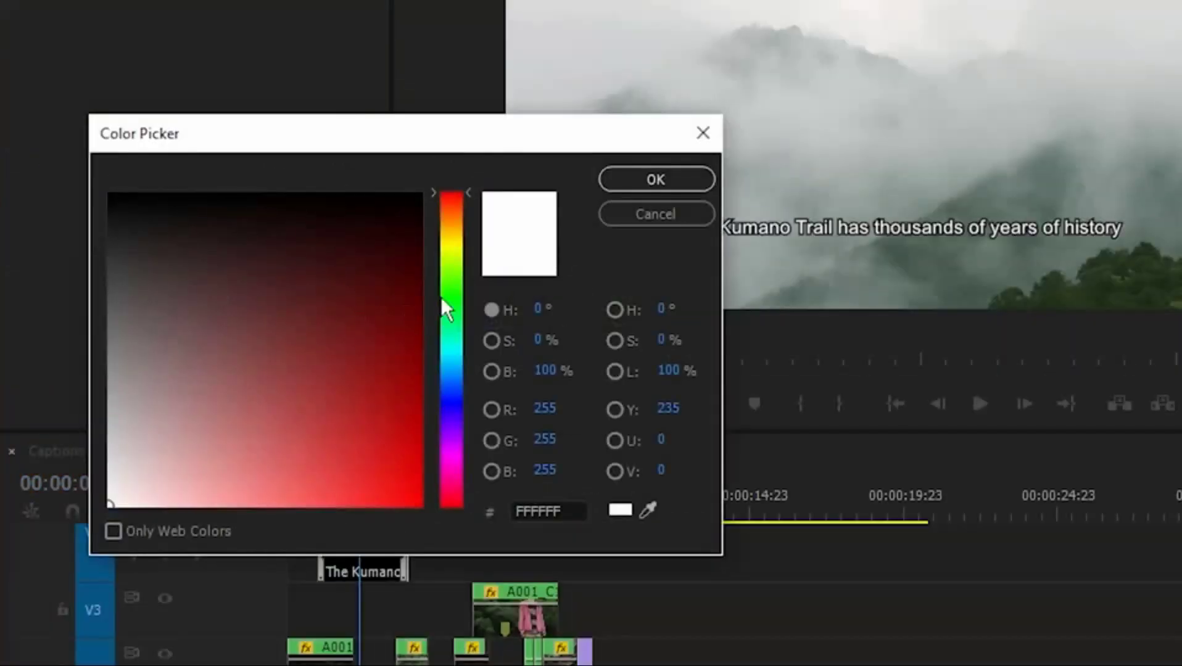
left_click(449, 241)
left_click(390, 388)
left_click_drag(391, 388, 448, 472)
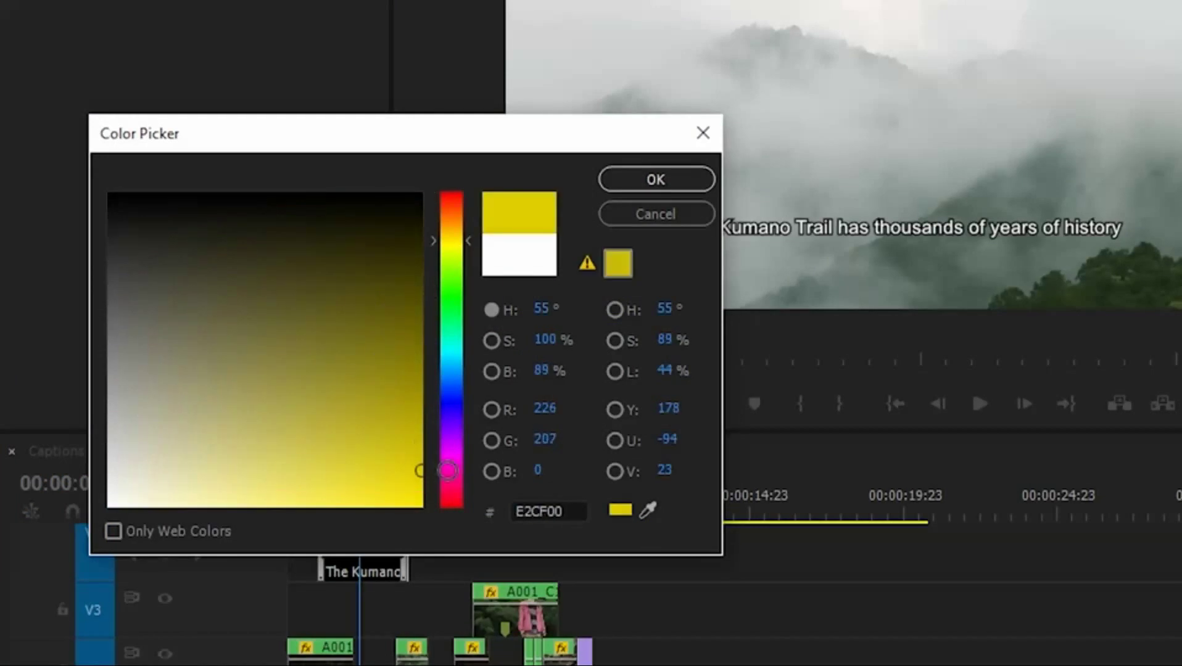
left_click(666, 180)
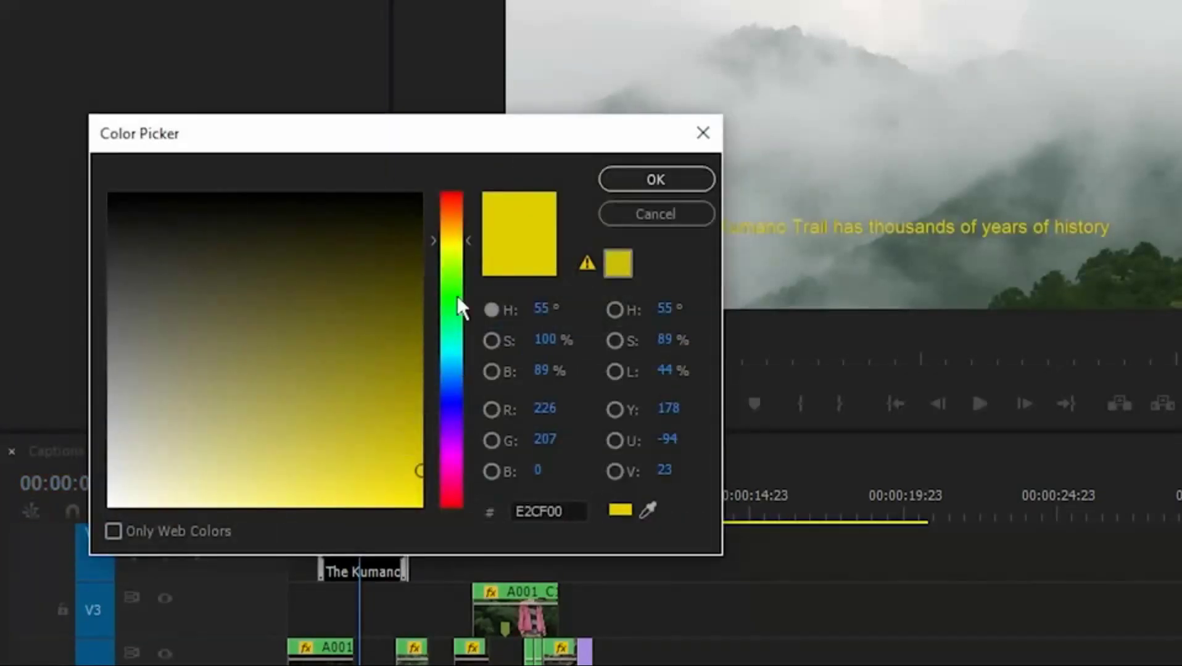
Set the caption's text color to red CB2121
left_click(445, 197)
left_click_drag(388, 352, 369, 440)
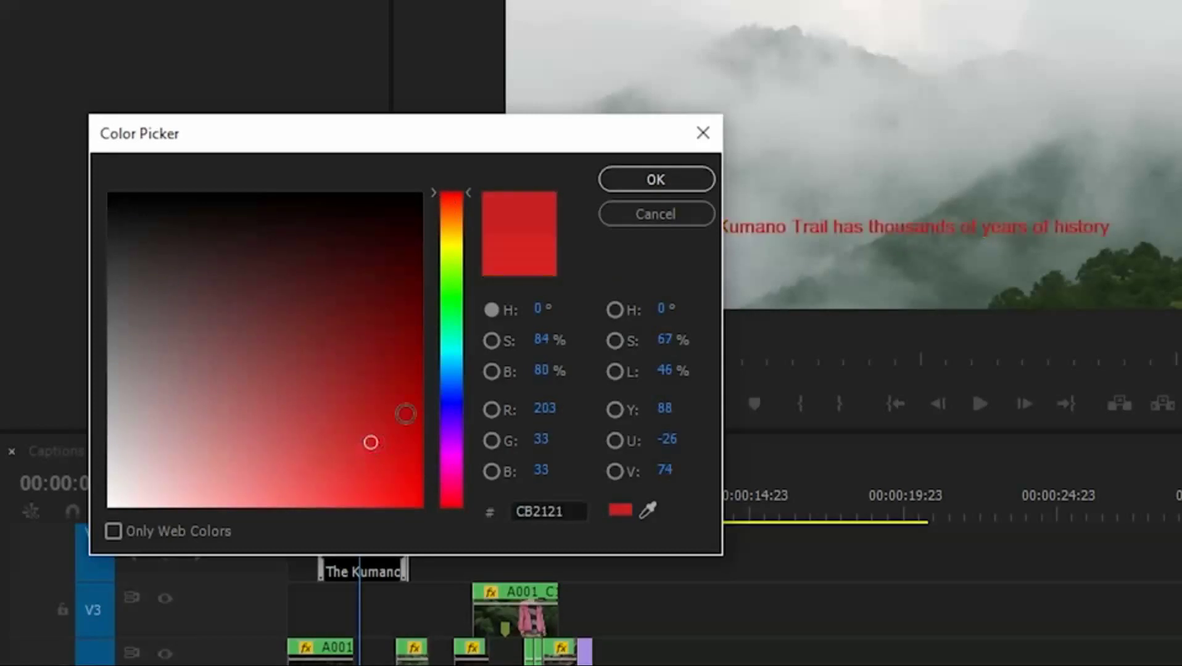
left_click(648, 181)
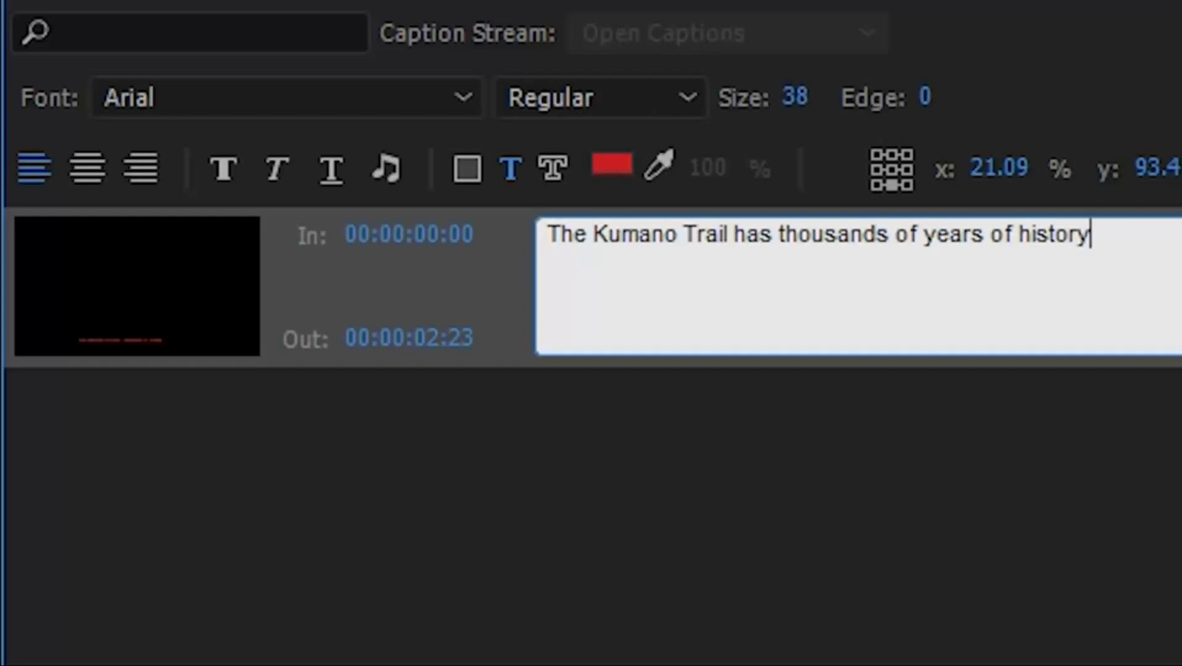
Try a lower opacity for the caption background, and try the caption at the frame's top before returning it to the bottom
left_click(467, 167)
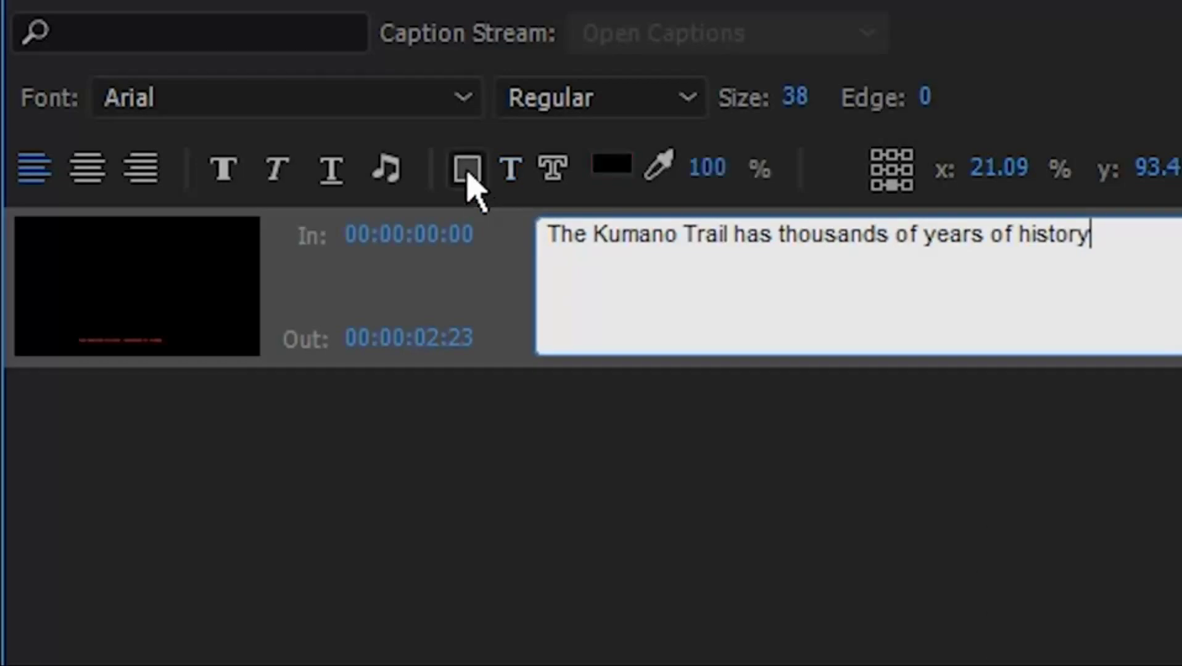
left_click_drag(707, 168, 559, 168)
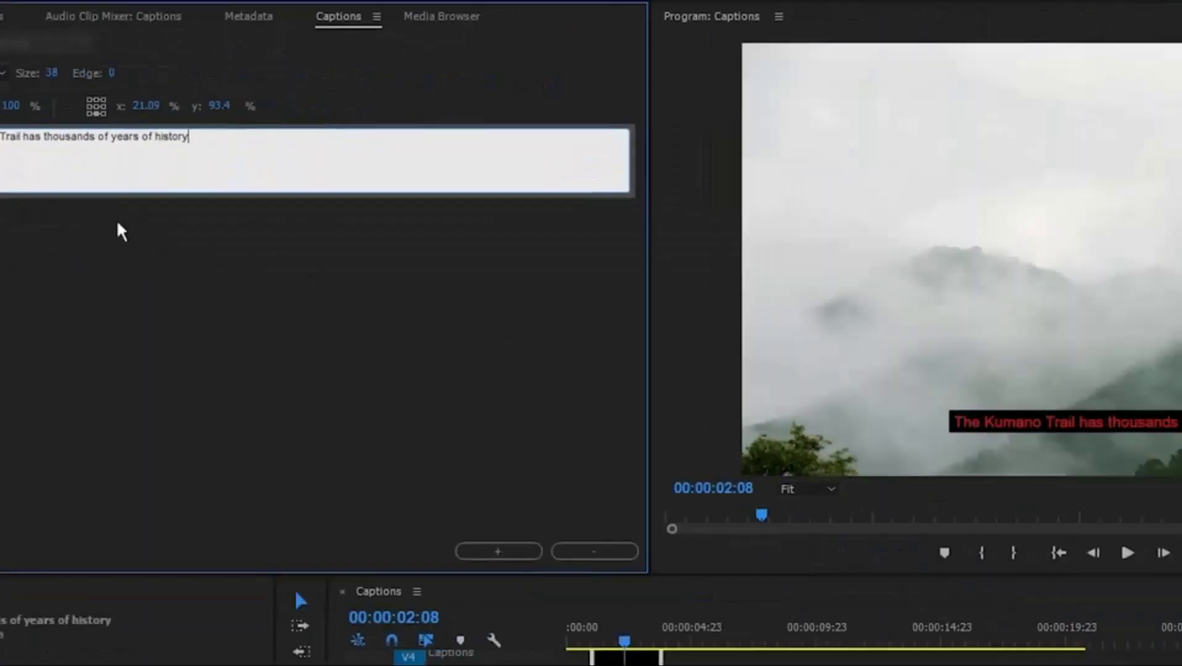
left_click(96, 100)
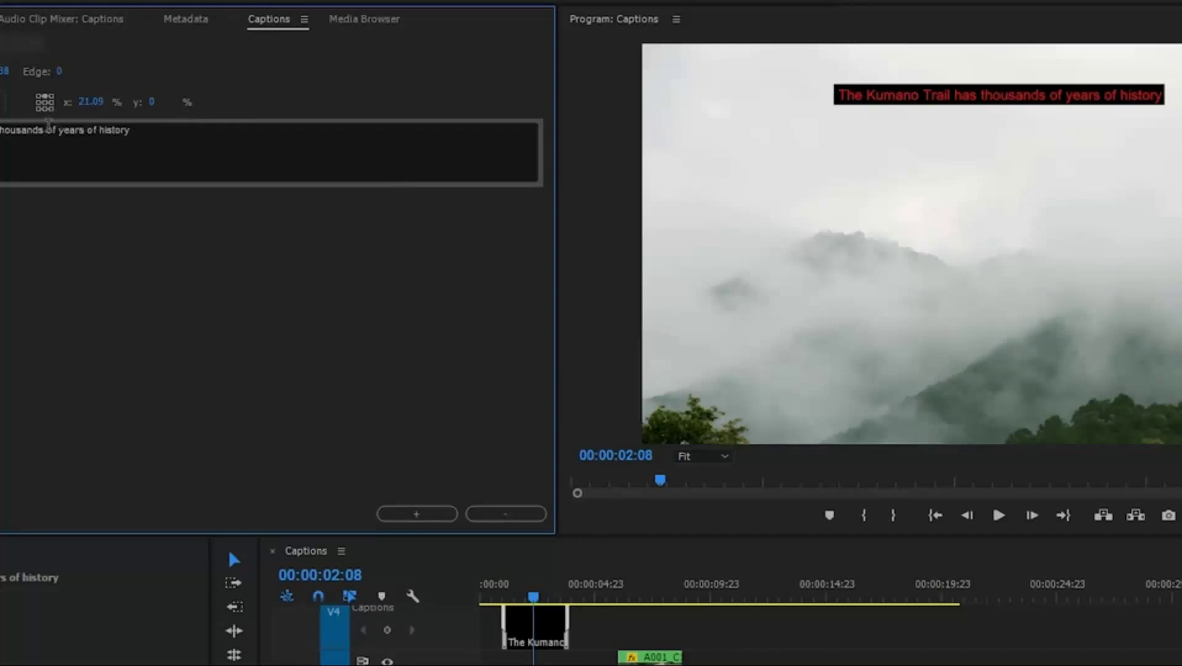
left_click(46, 106)
left_click(47, 110)
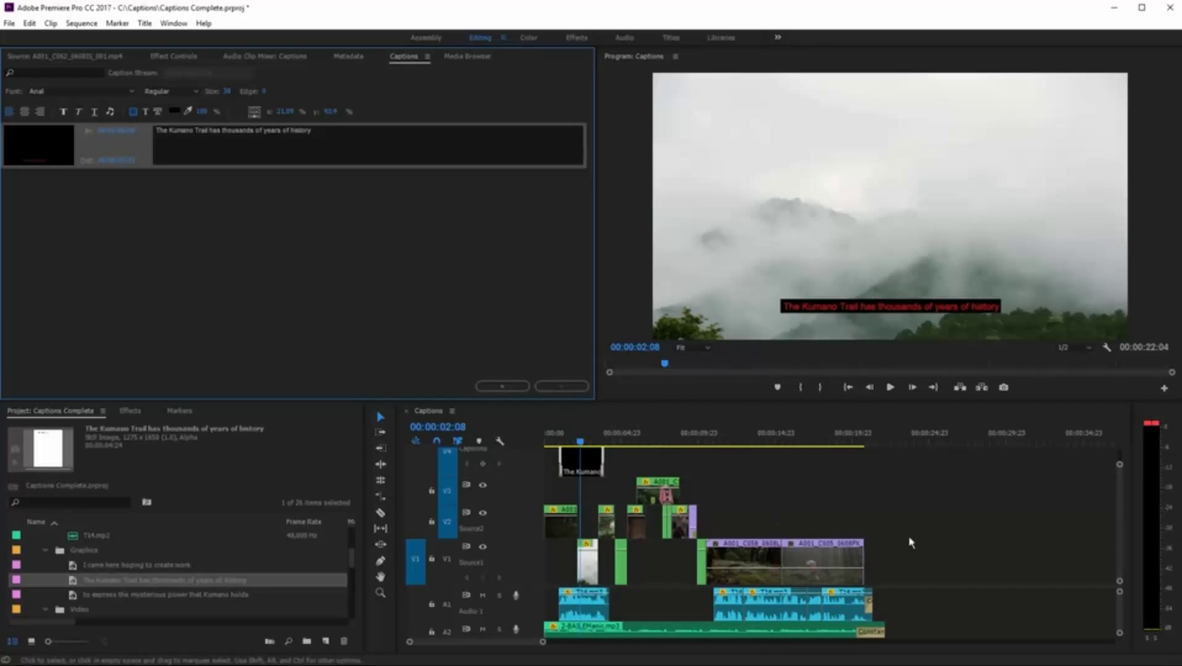
Extend the caption clip on V4 to the end of the music and add a second, empty caption
scroll(1117, 538, "up", 2)
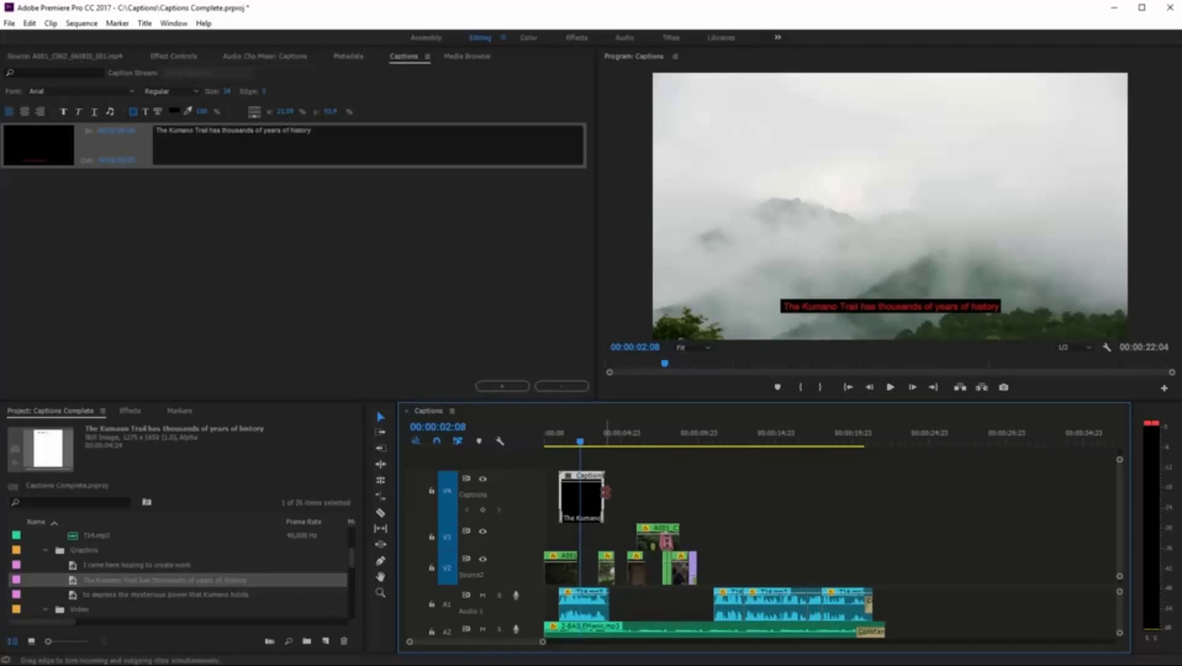
left_click_drag(606, 492, 885, 494)
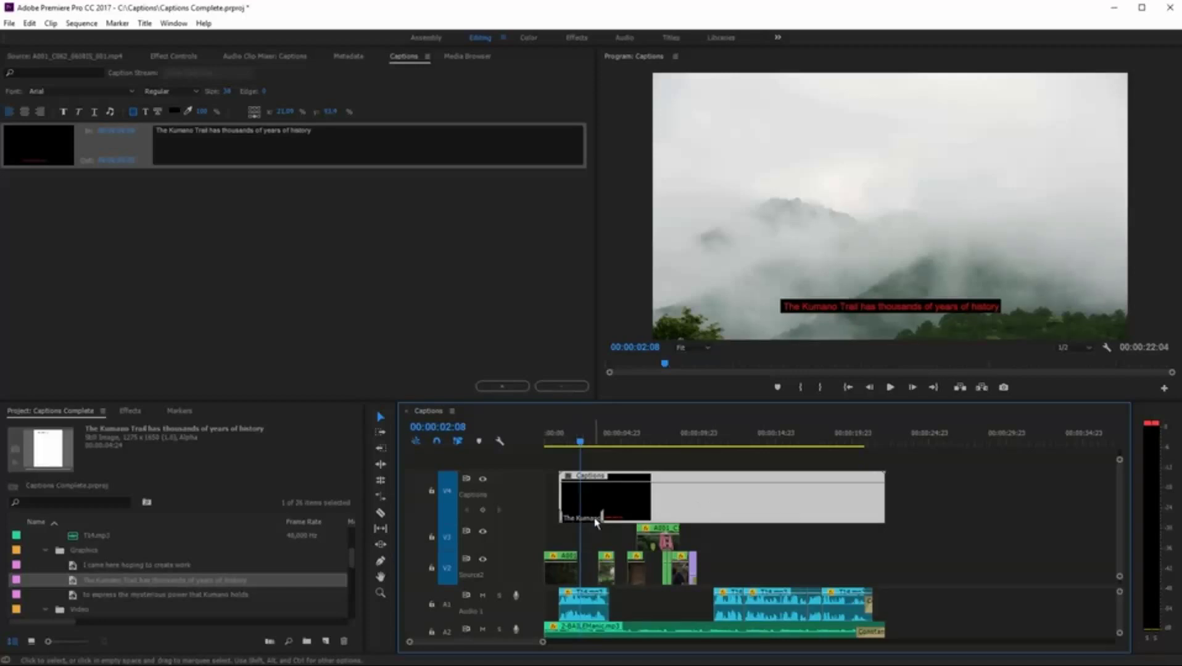
left_click(442, 268)
left_click(496, 387)
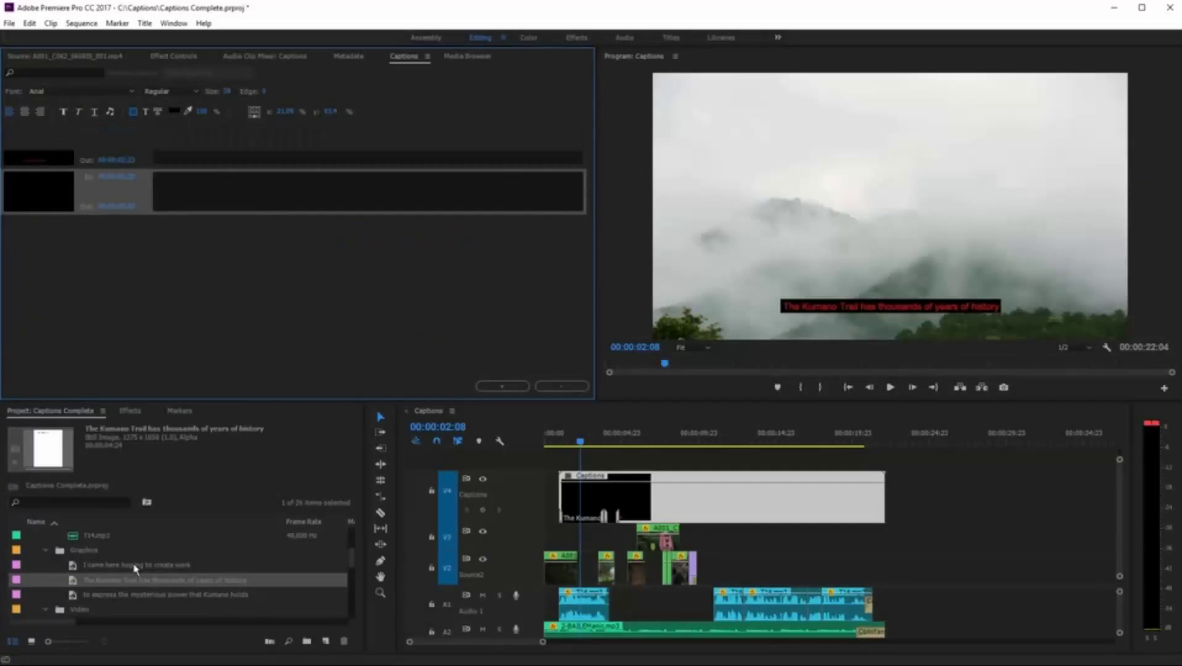
Fill the second caption with the copied name of the graphic "I came here hoping to create work"
left_click(149, 566)
left_click(149, 566)
key("ctrl+c")
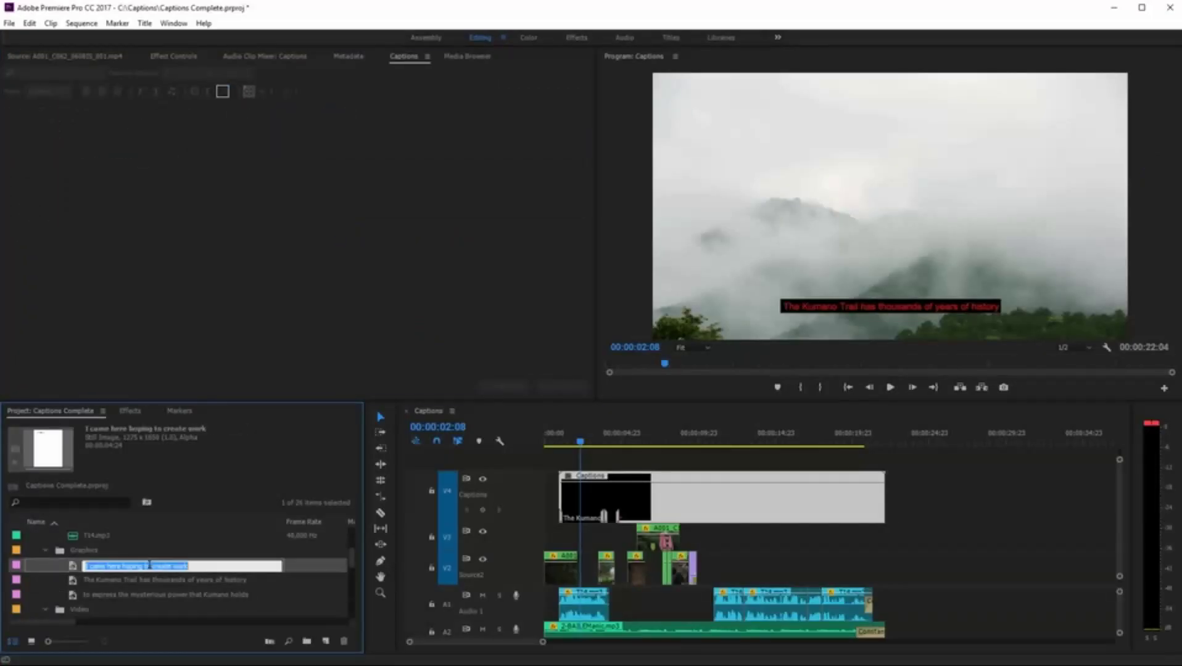
double_click(711, 496)
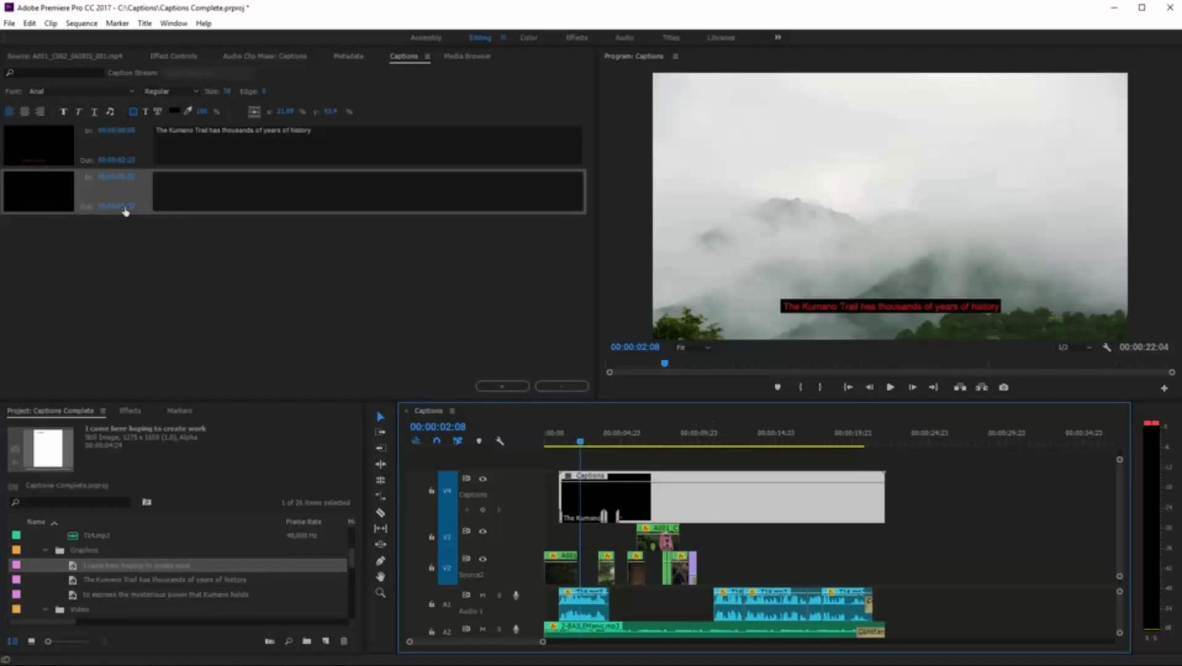
left_click(182, 194)
left_click(182, 194)
key("ctrl+v")
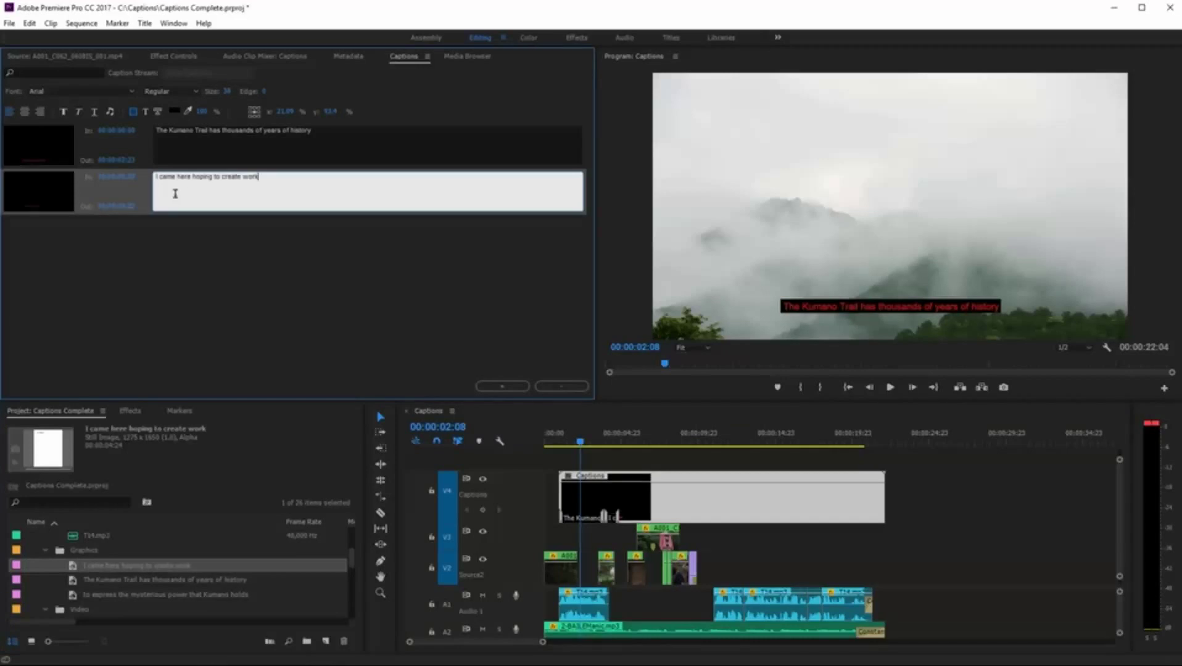
left_click(396, 289)
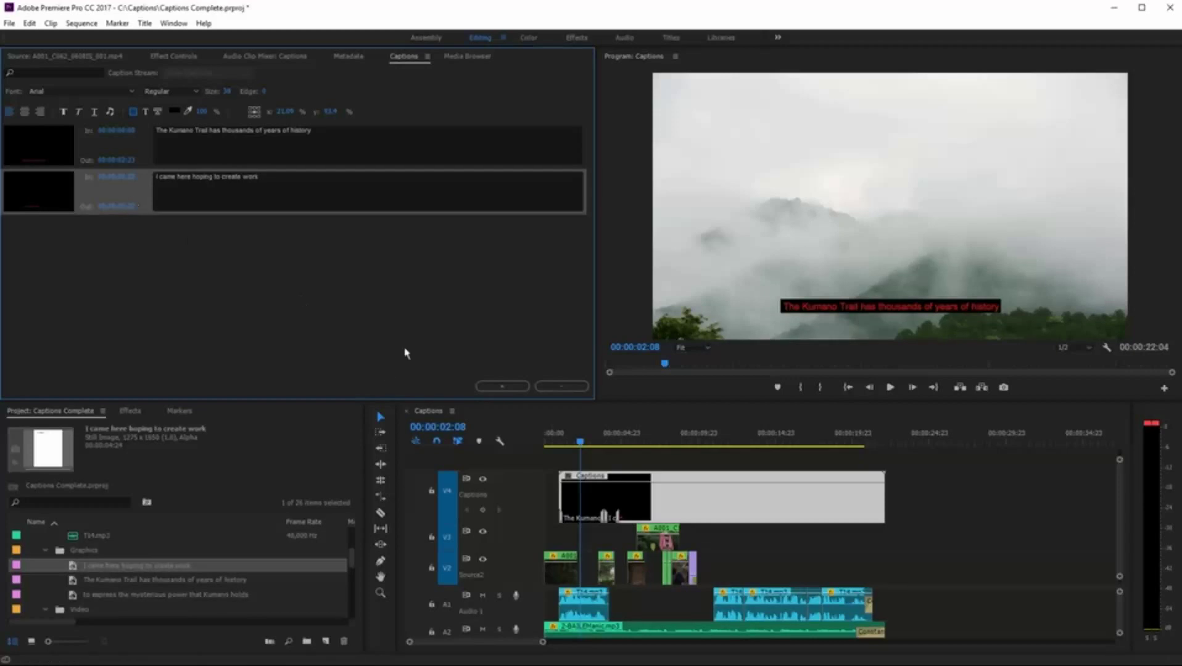
Move and lengthen the second caption over the start of the later T14.mp3 clips, and add an empty third caption further along the caption clip
left_click_drag(613, 520, 764, 517)
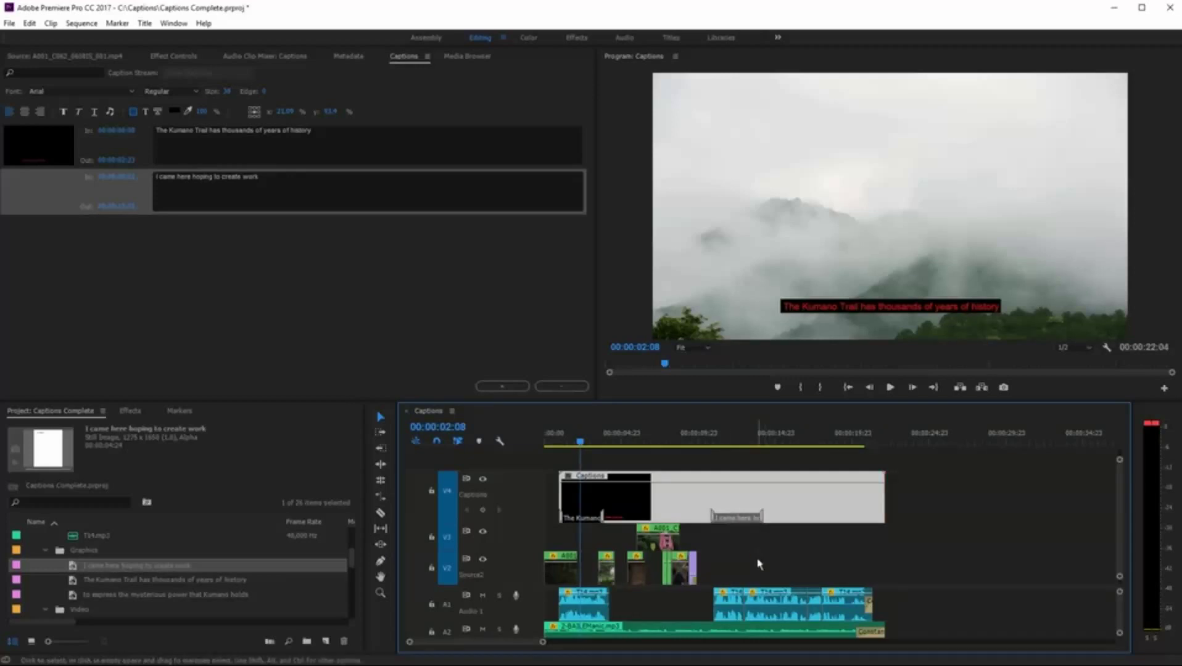
left_click(730, 441)
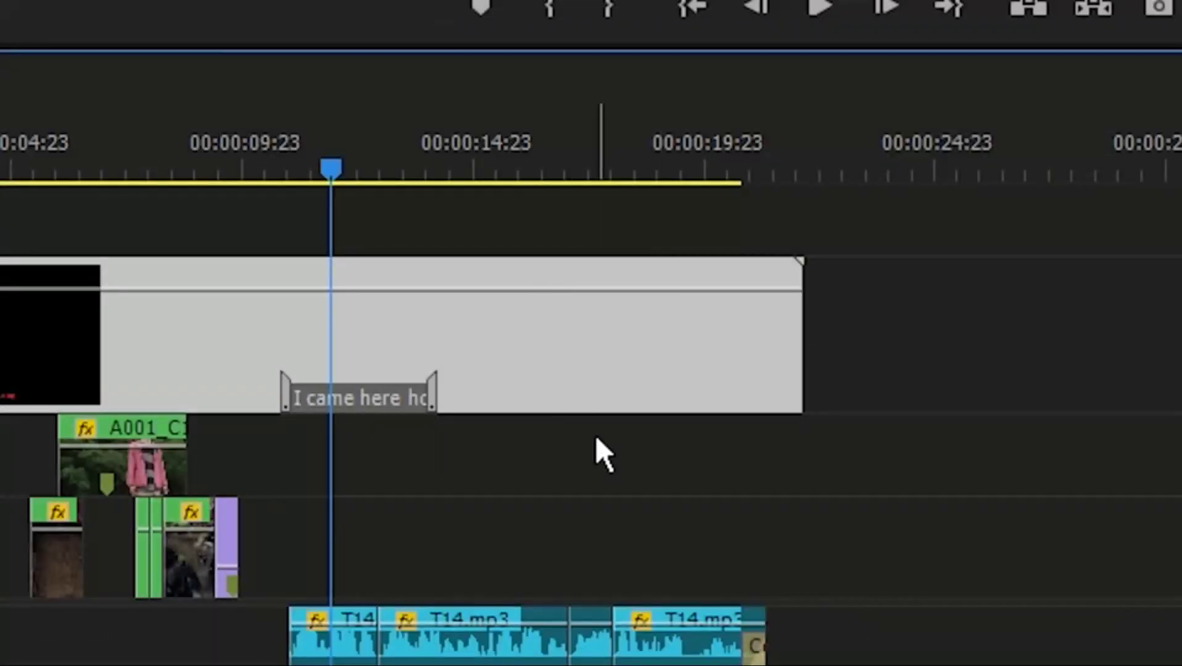
right_click(607, 401)
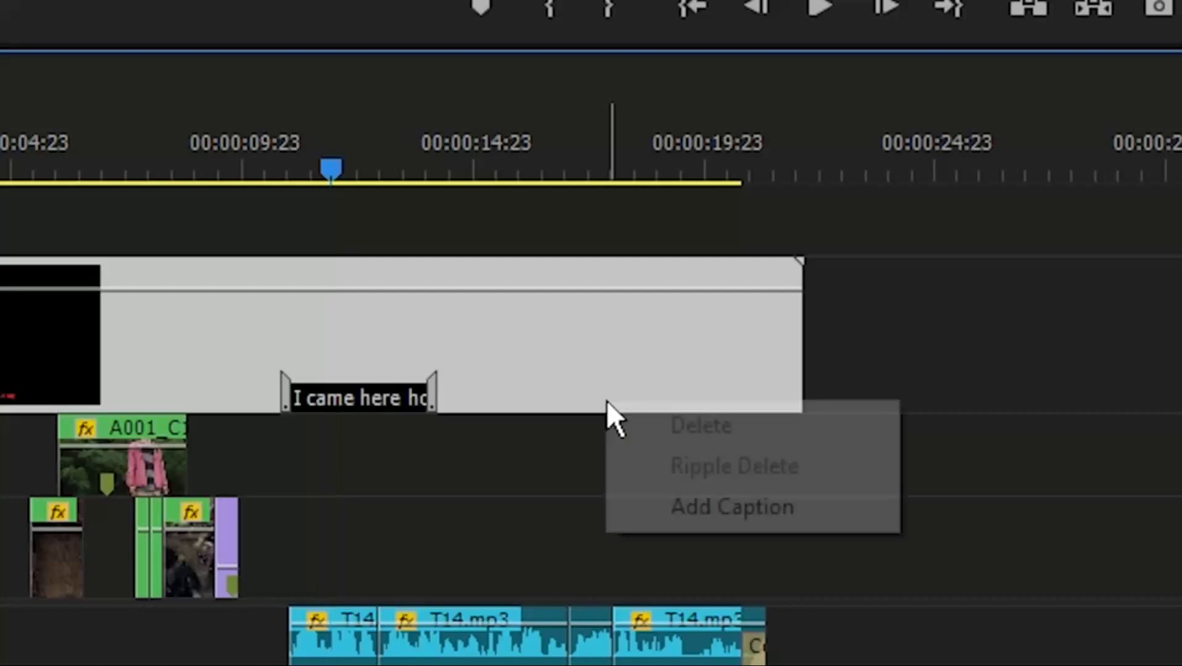
left_click(800, 506)
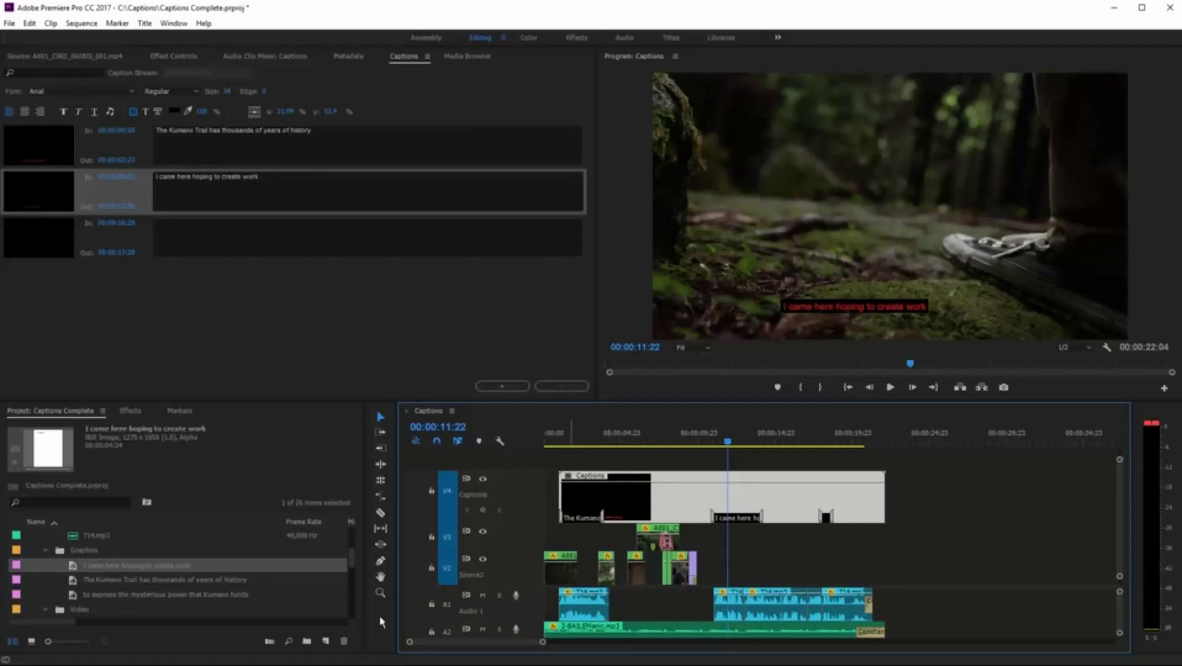
Fill the third caption with the copied graphic name "to express the mysterious power that Kumano holds" and stretch it over the last T14.mp3 clips
left_click(179, 596)
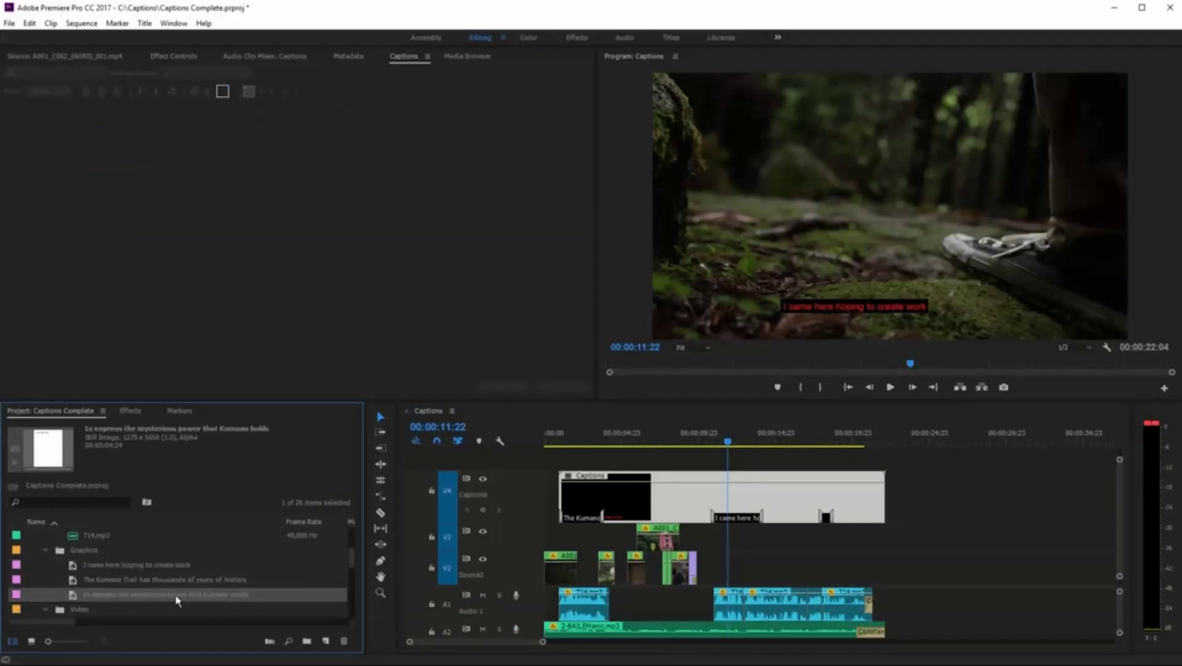
left_click(178, 596)
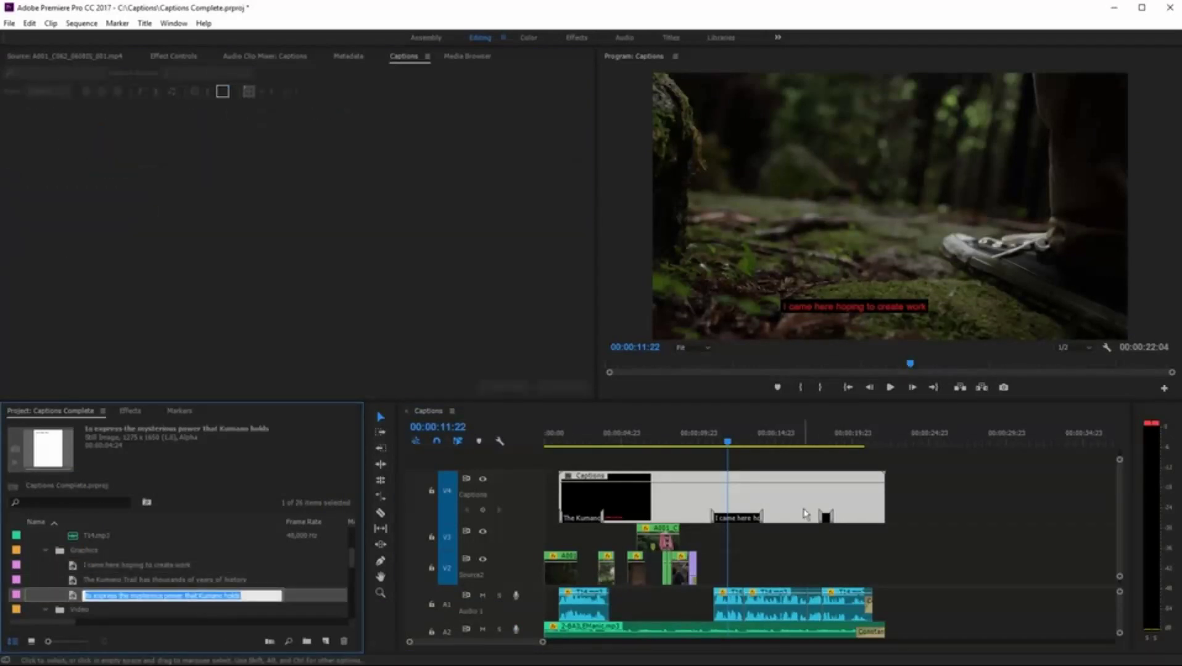
left_click(296, 224)
type("to express the mysterious power that Kumano holds")
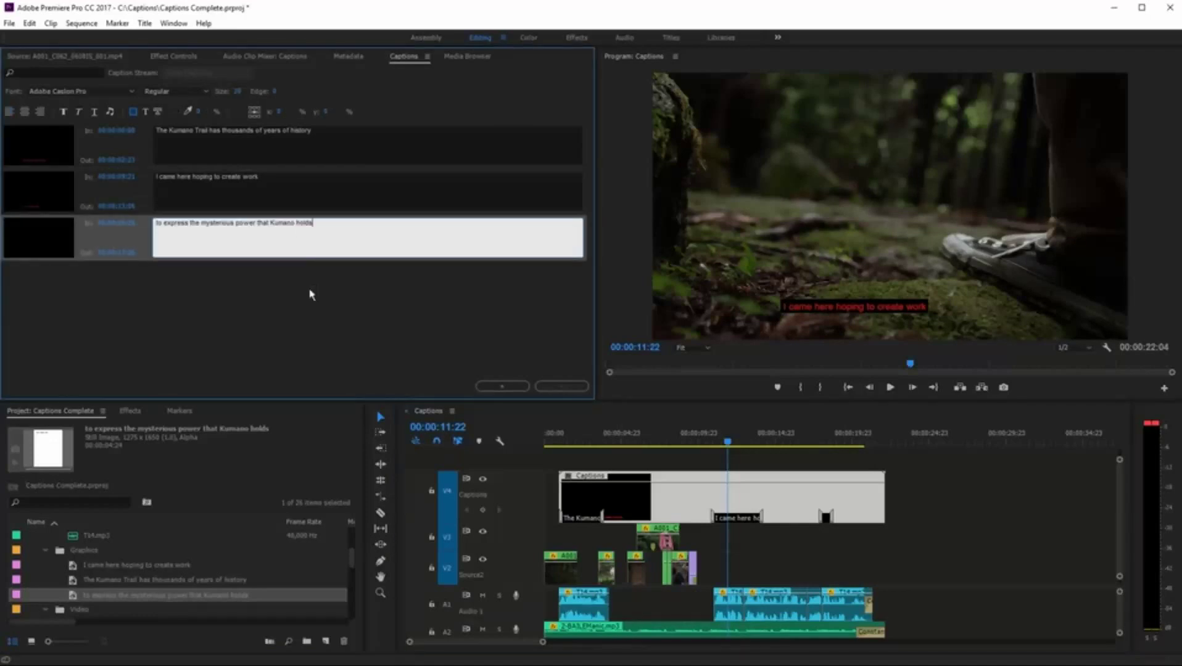
left_click(701, 526)
left_click_drag(824, 516, 798, 516)
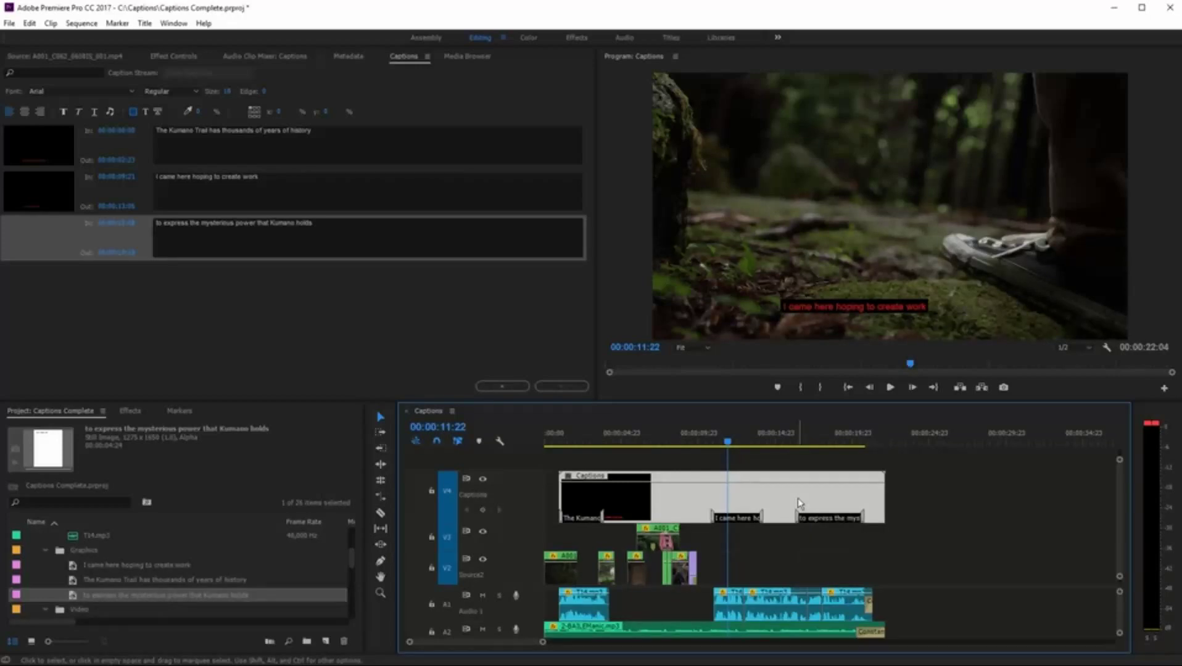
Collapse the project bins and create a 1920 x 1080, 23.976 fps captions item with the CEA-708 standard and stream Service 1
left_click(46, 553)
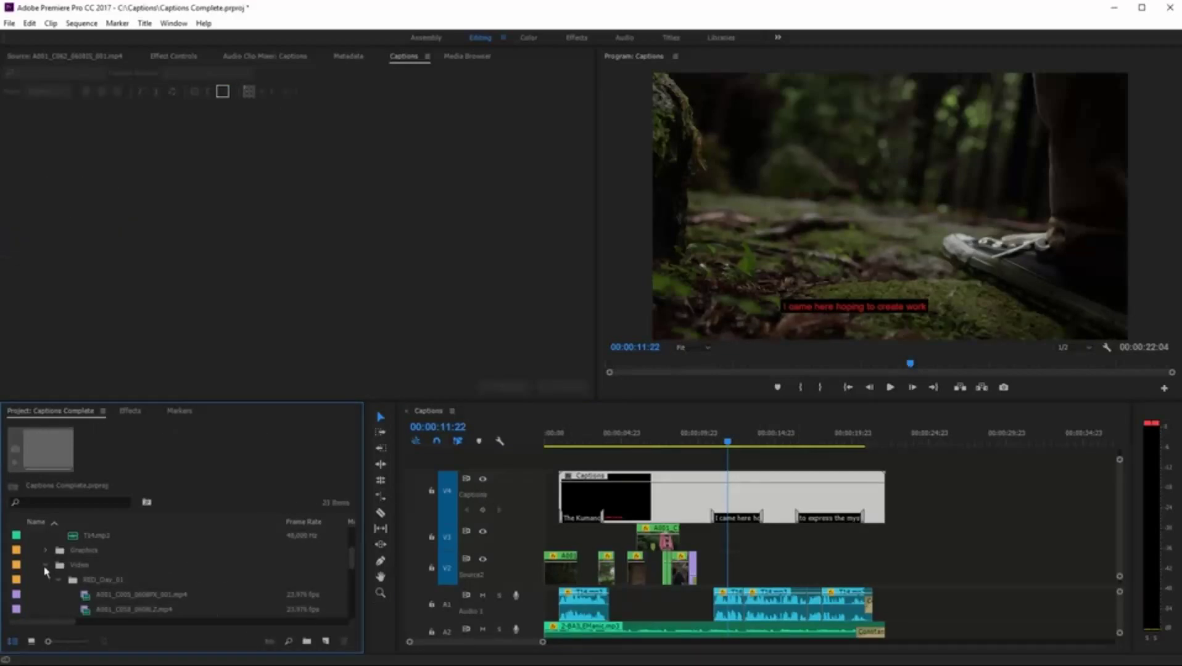
left_click(45, 568)
left_click(32, 539)
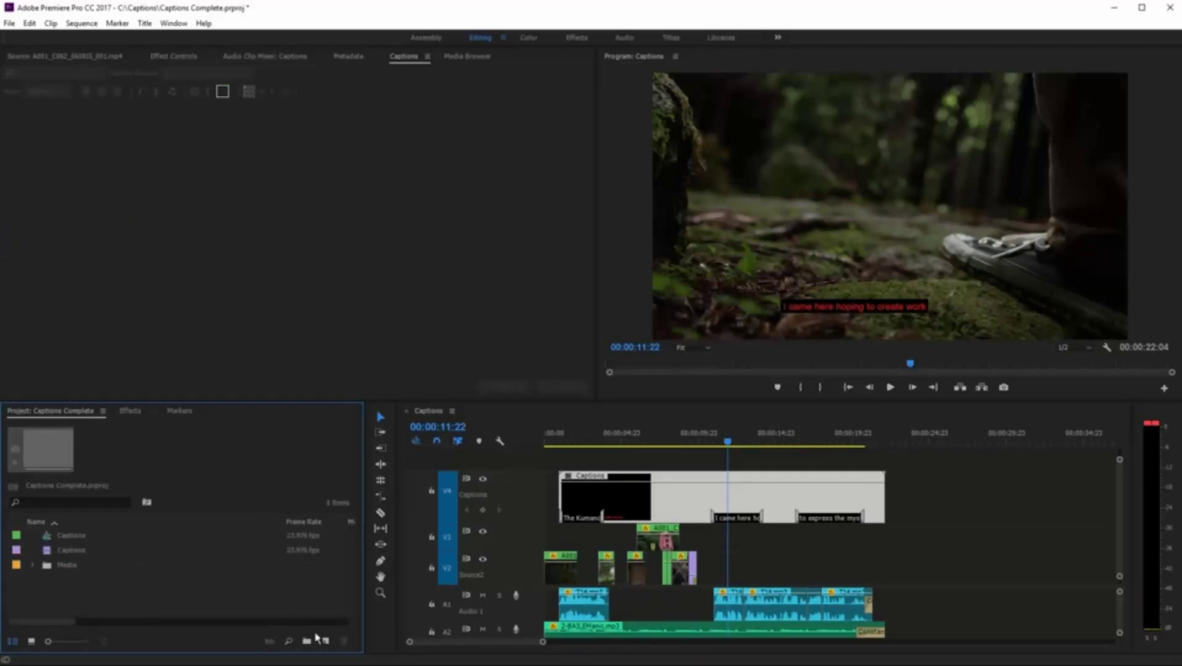
left_click(325, 642)
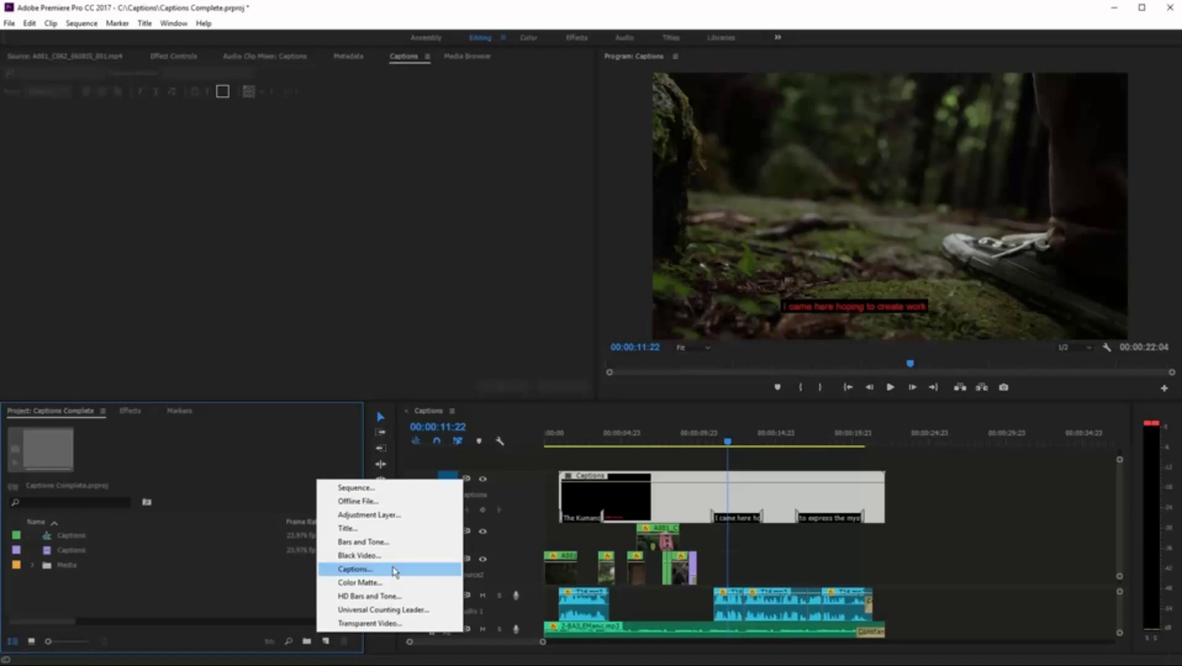
left_click(395, 569)
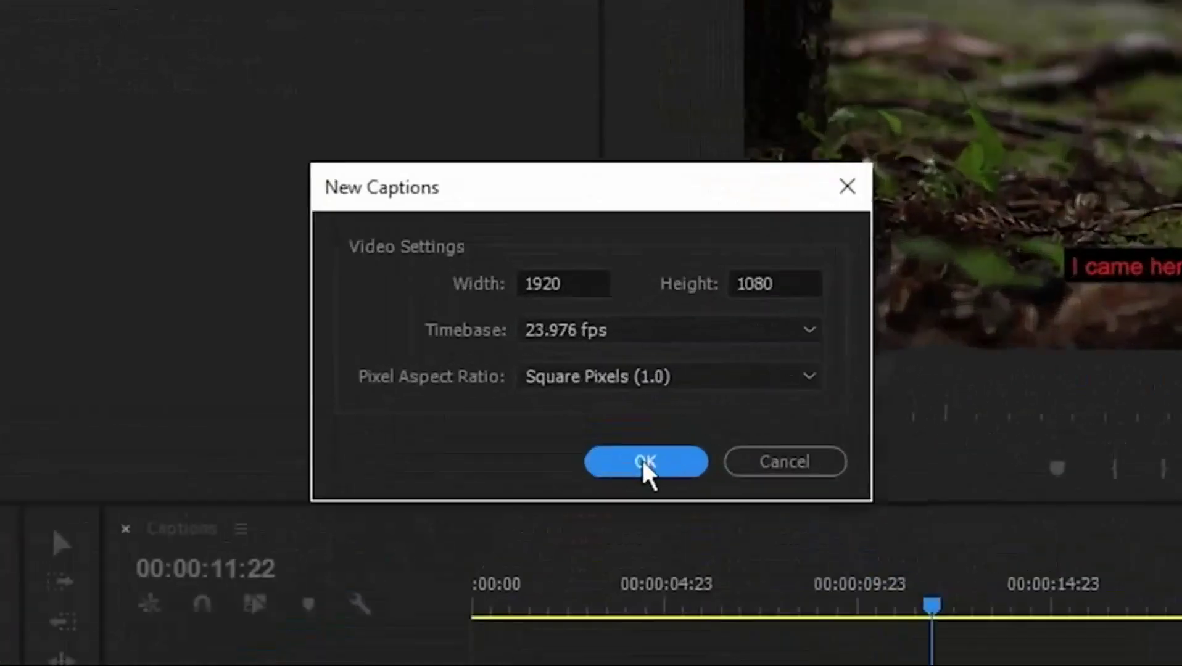
left_click(645, 462)
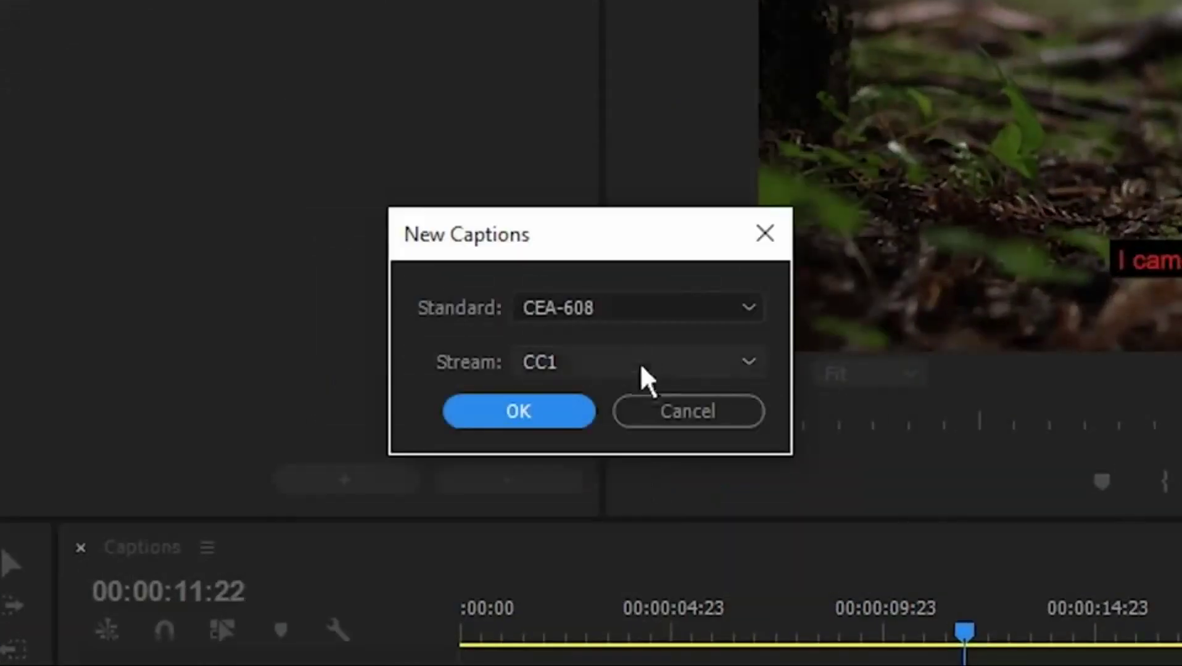
left_click(628, 316)
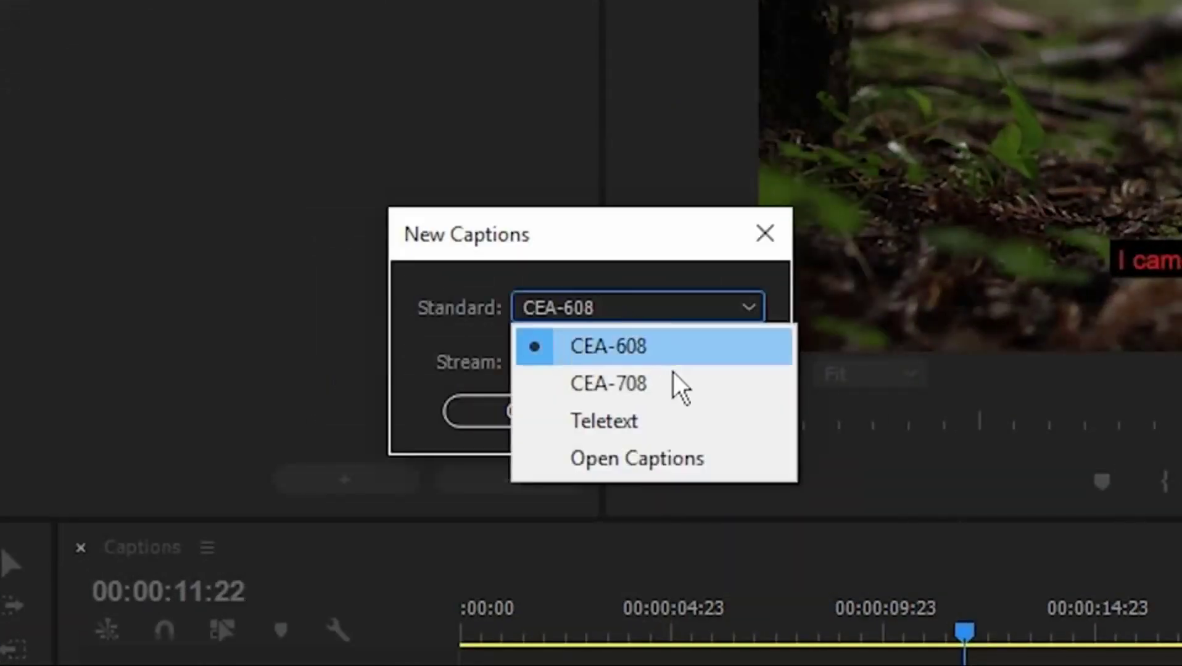
left_click(709, 382)
left_click(541, 411)
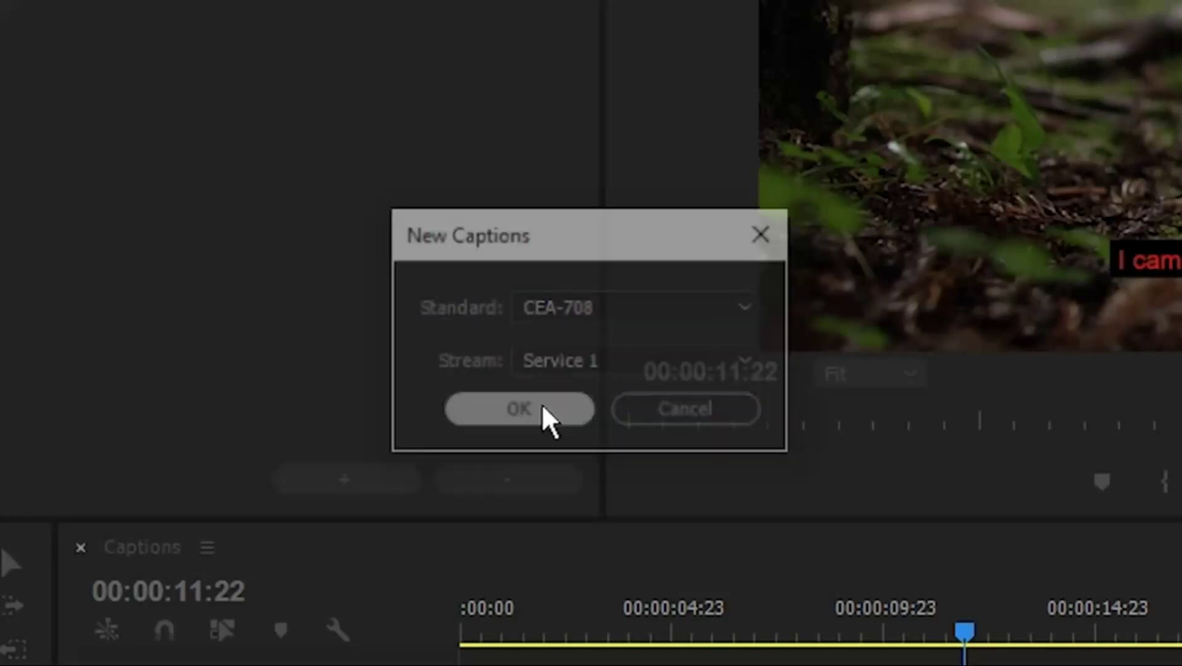
Rename the new CEA-708 captions item as "Closed Captions"
left_click(154, 442)
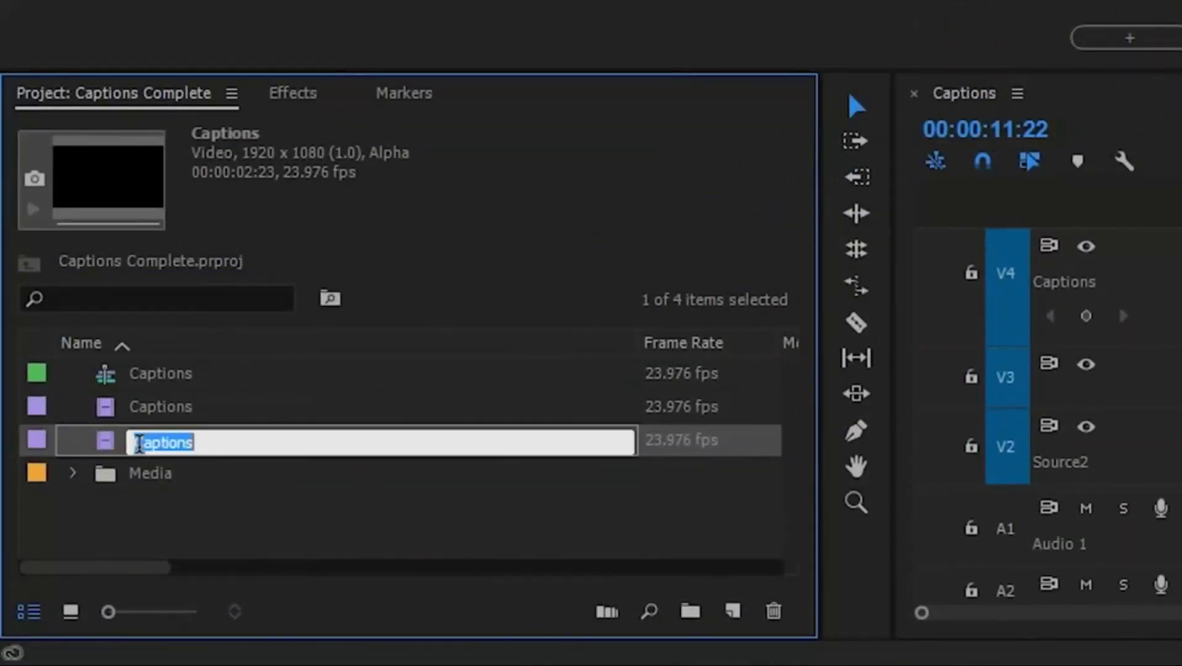
left_click(135, 442)
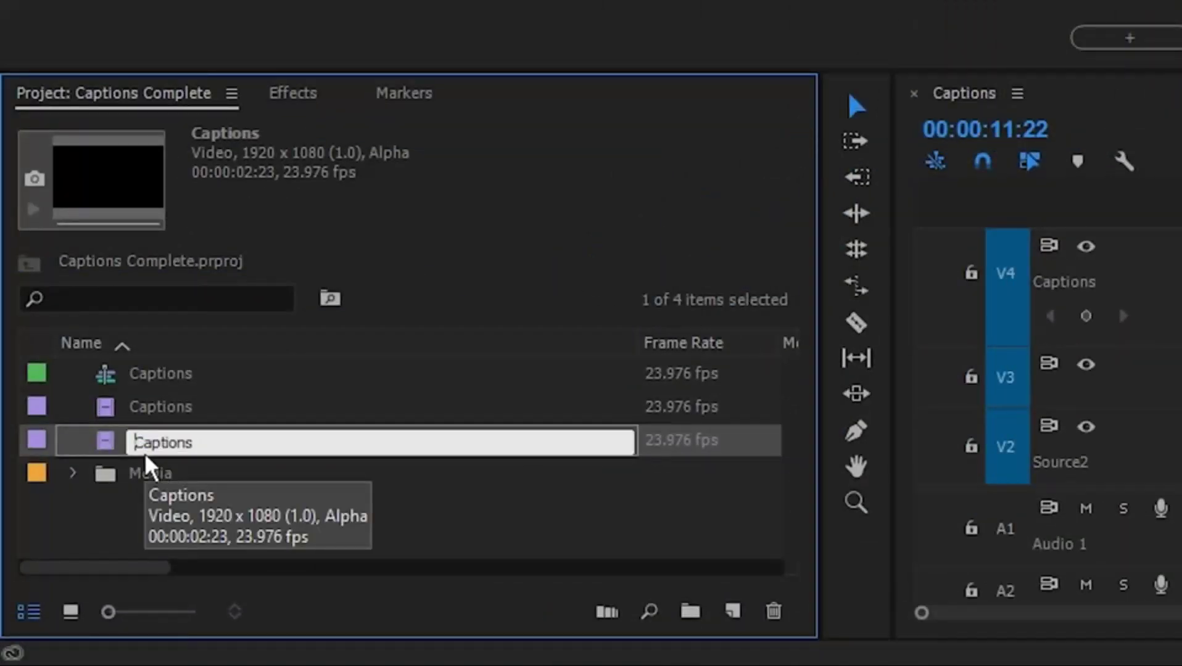
type("Closed")
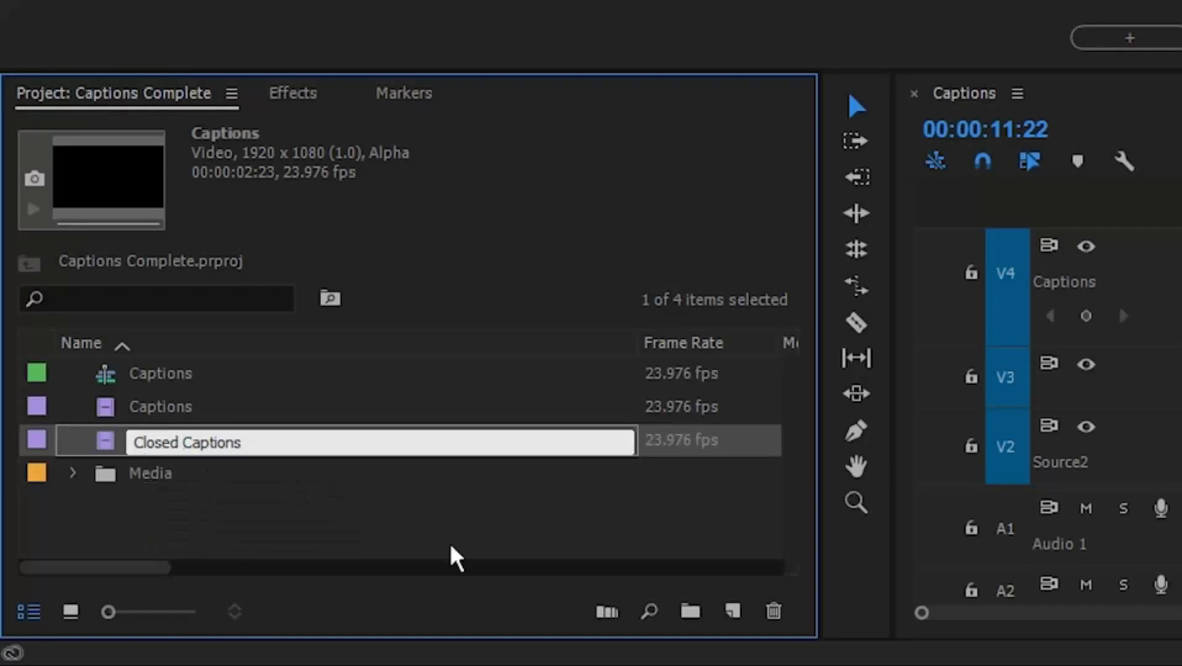
Place the Closed Captions item on a new V5 track, aligned with the start of the Captions clip, and extend it to that clip's end
key("Return")
left_click_drag(106, 453, 1042, 331)
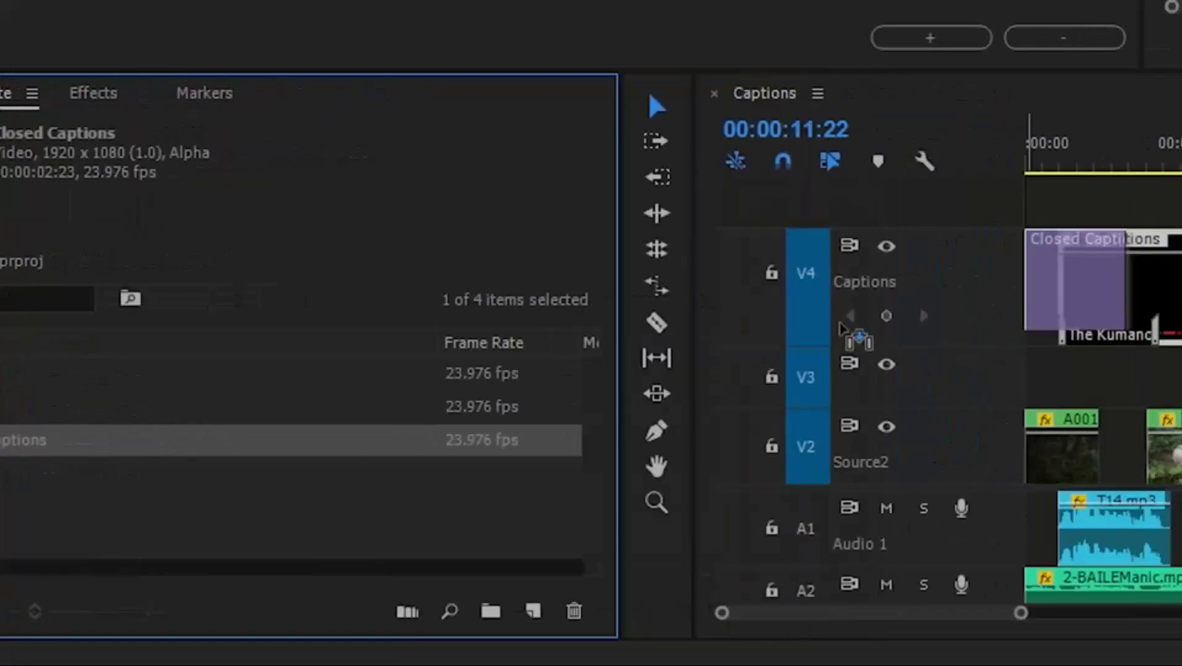
left_click_drag(841, 327, 842, 327)
scroll(1172, 258, "down", 3)
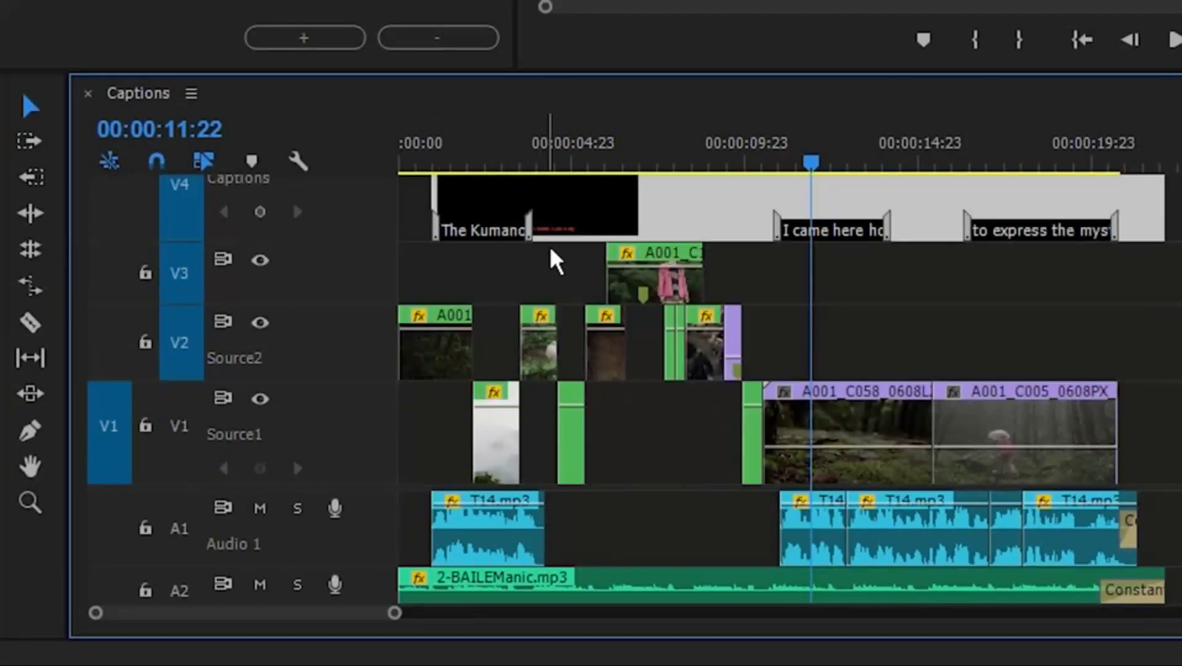
scroll(602, 333, "up", 4)
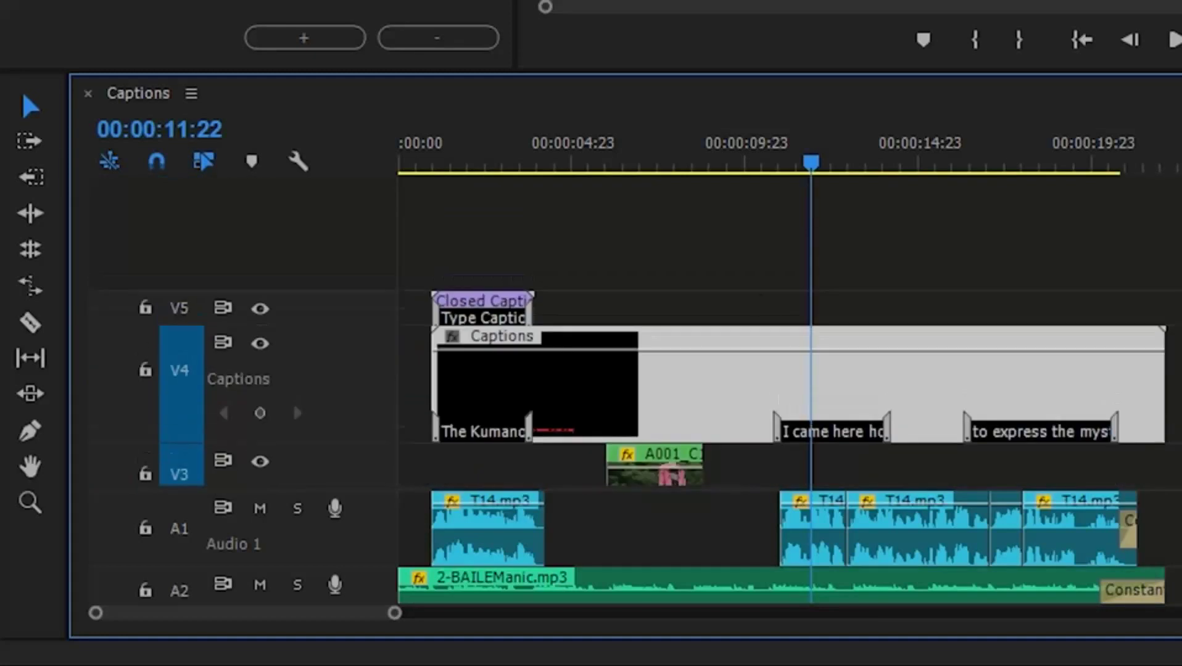
left_click_drag(523, 300, 1164, 299)
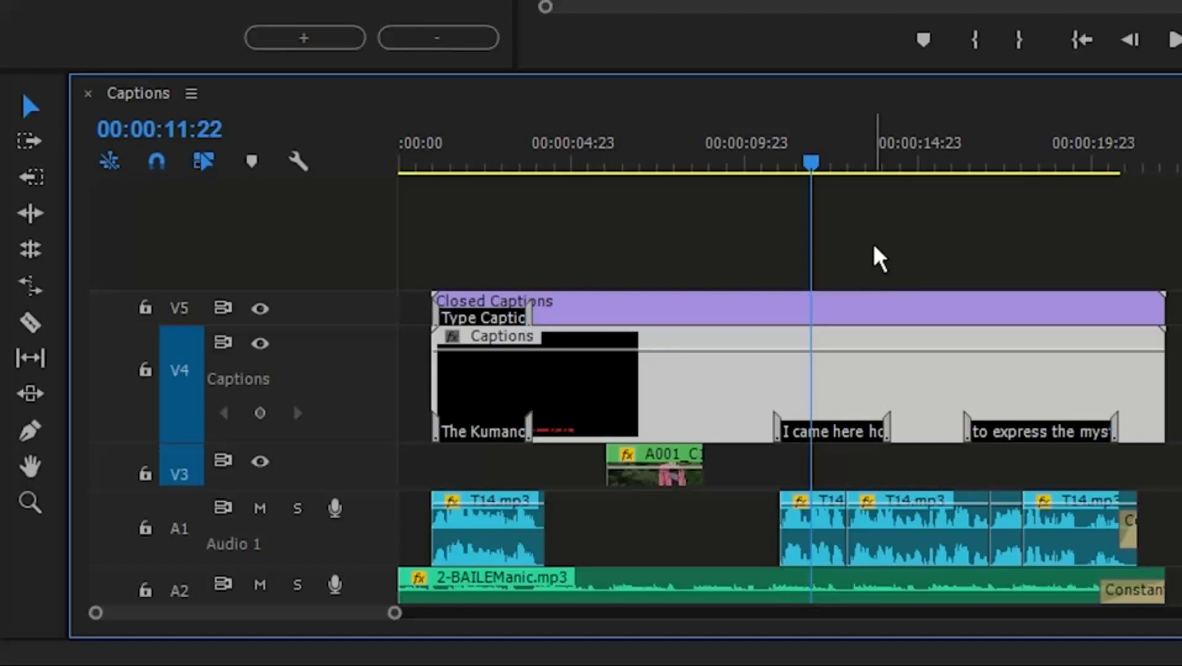
Hide the V4 Captions track, select the Closed Captions clip and move the playhead to 00:00:02:04
left_click(260, 345)
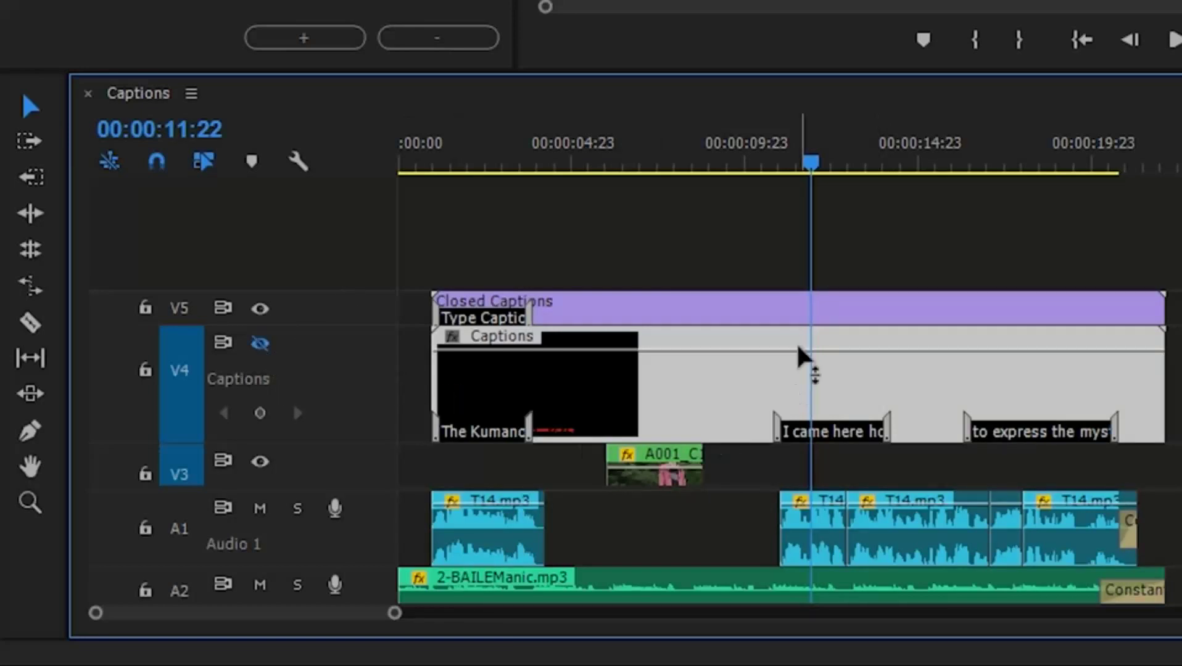
left_click(770, 320)
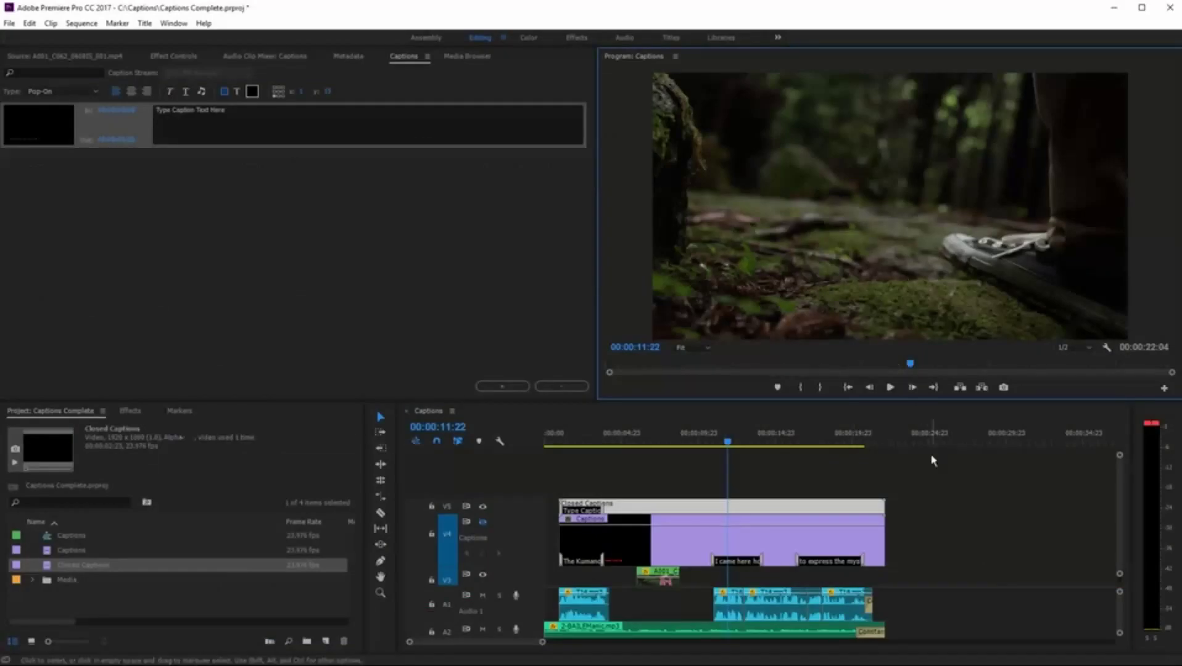
left_click(579, 441)
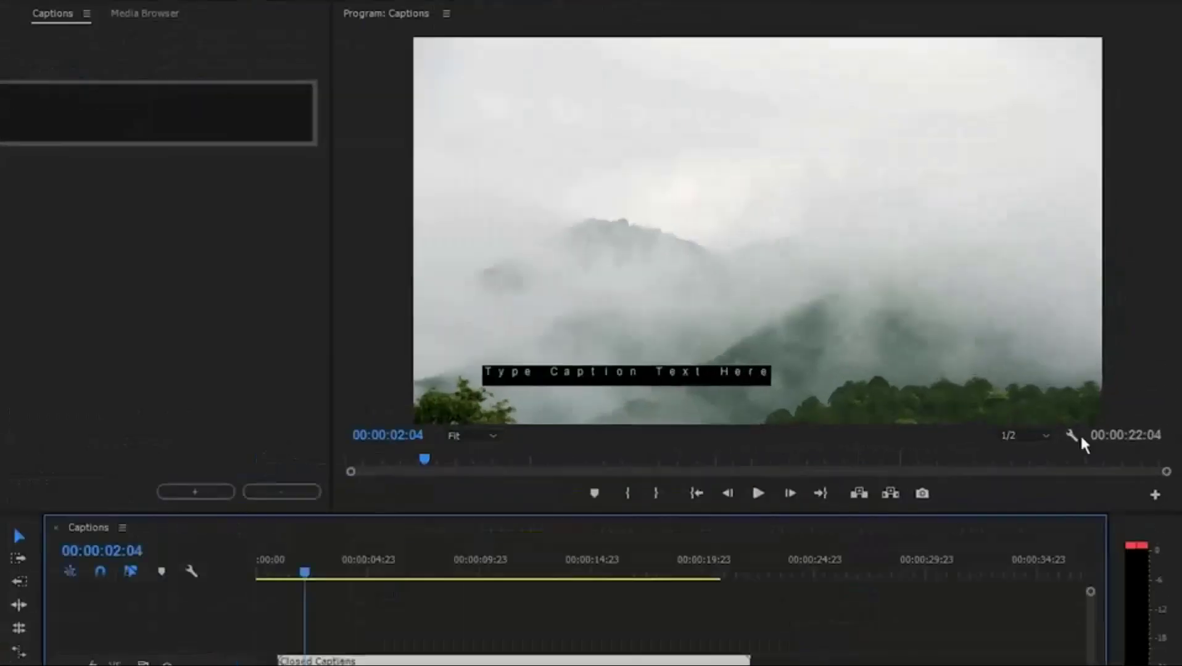
Try the CEA-608 standard with stream CC1 in the program monitor's closed captions display settings
left_click(1107, 348)
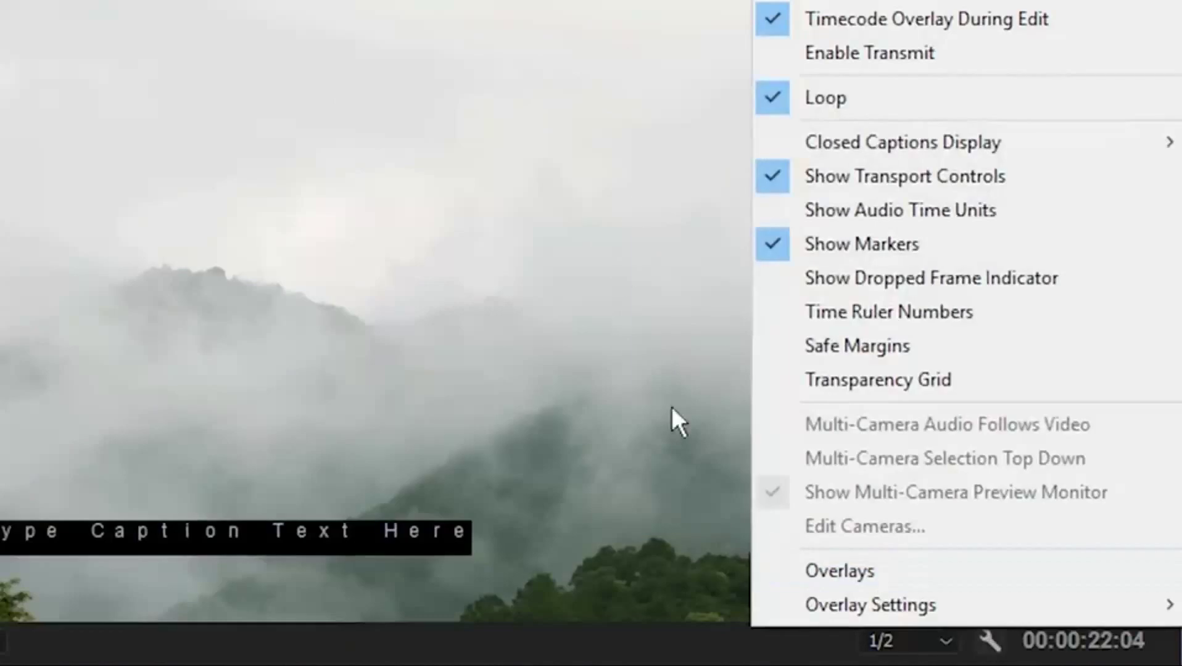
mouse_move(838, 139)
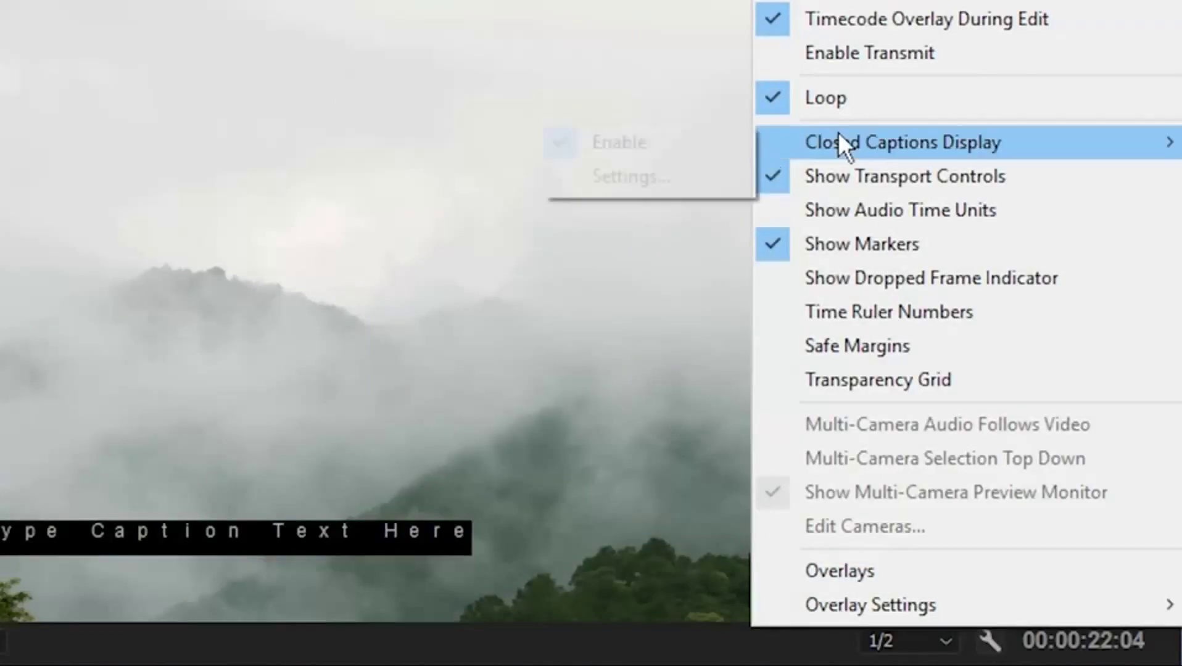
left_click(705, 174)
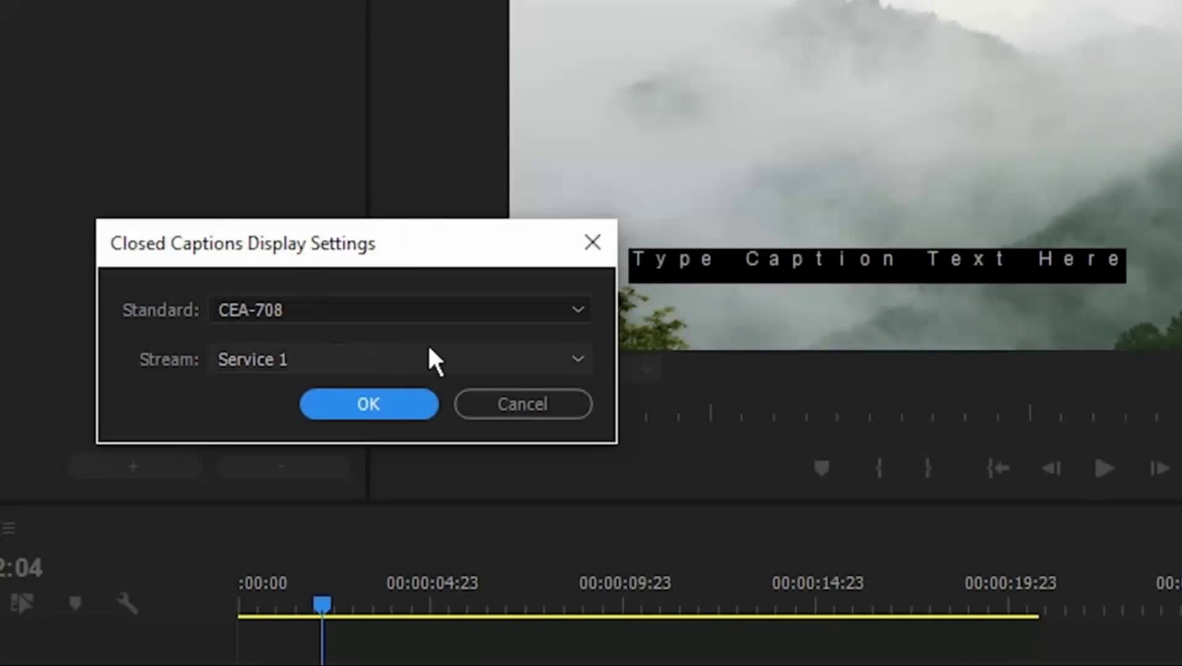
left_click(457, 313)
left_click(371, 346)
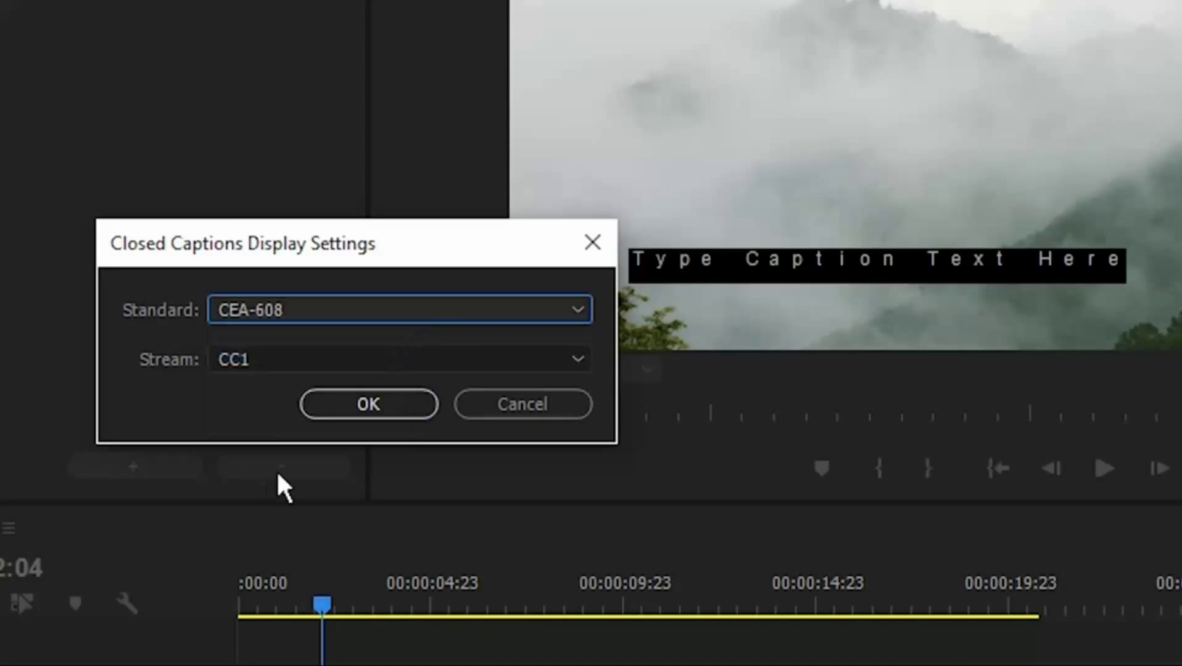
left_click(418, 415)
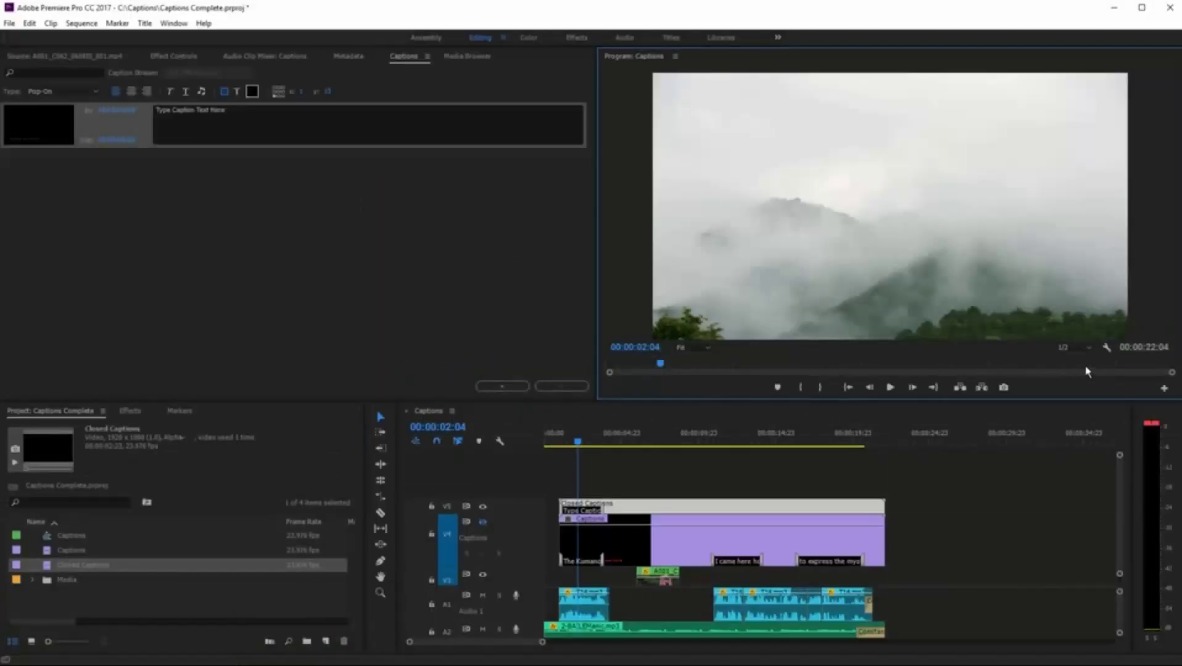
Set the program monitor's closed captions display to the CEA-708 standard with stream Service 1
left_click(1107, 348)
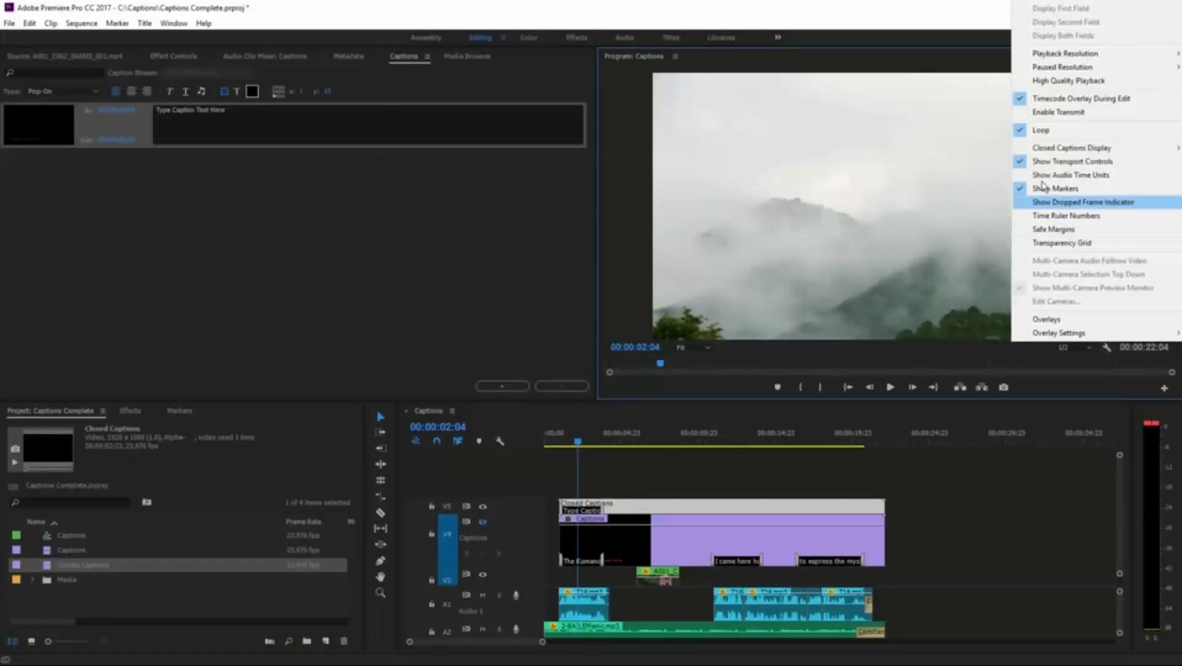
mouse_move(1043, 148)
left_click(969, 162)
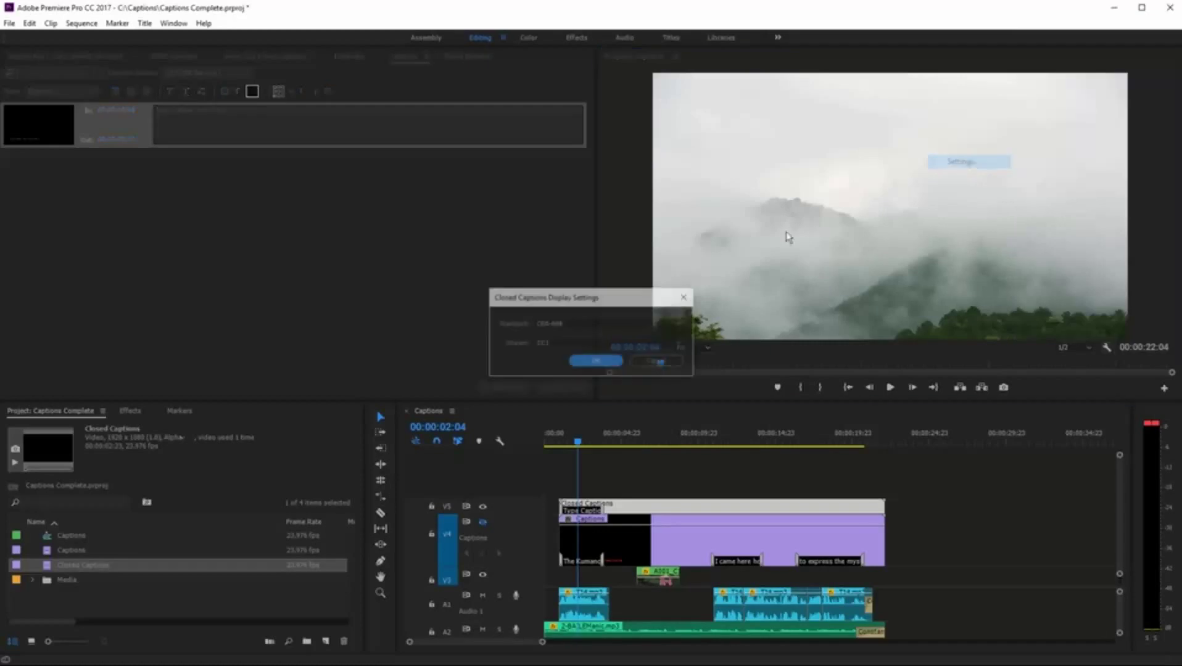
left_click(619, 325)
left_click(568, 349)
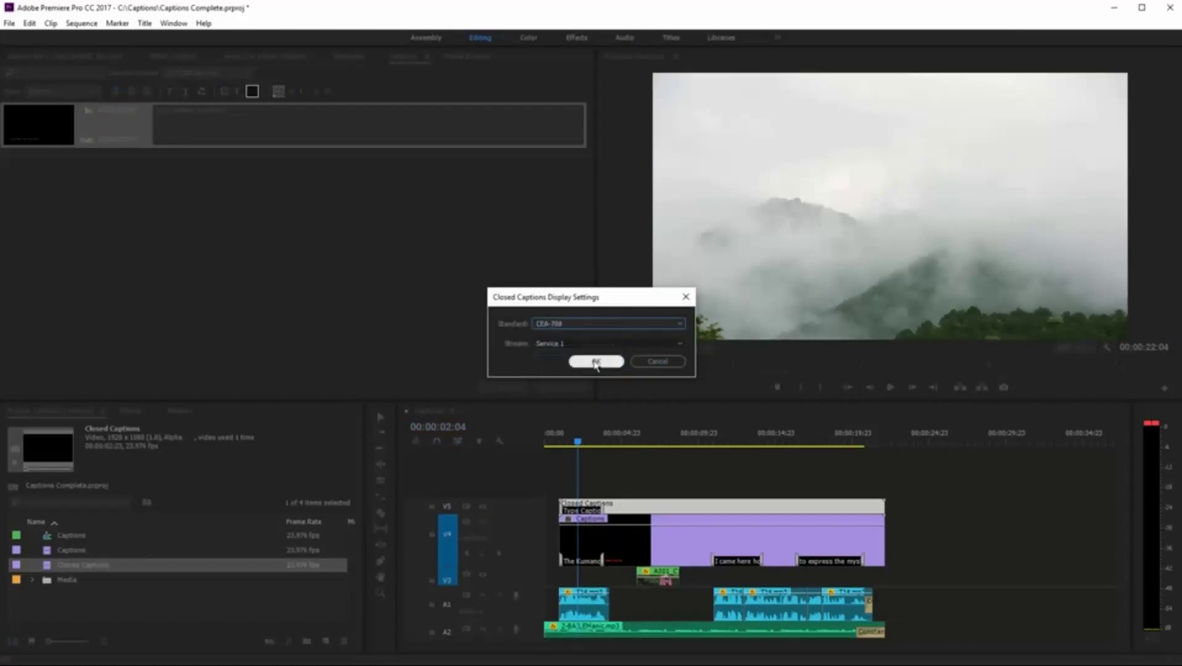
left_click(596, 362)
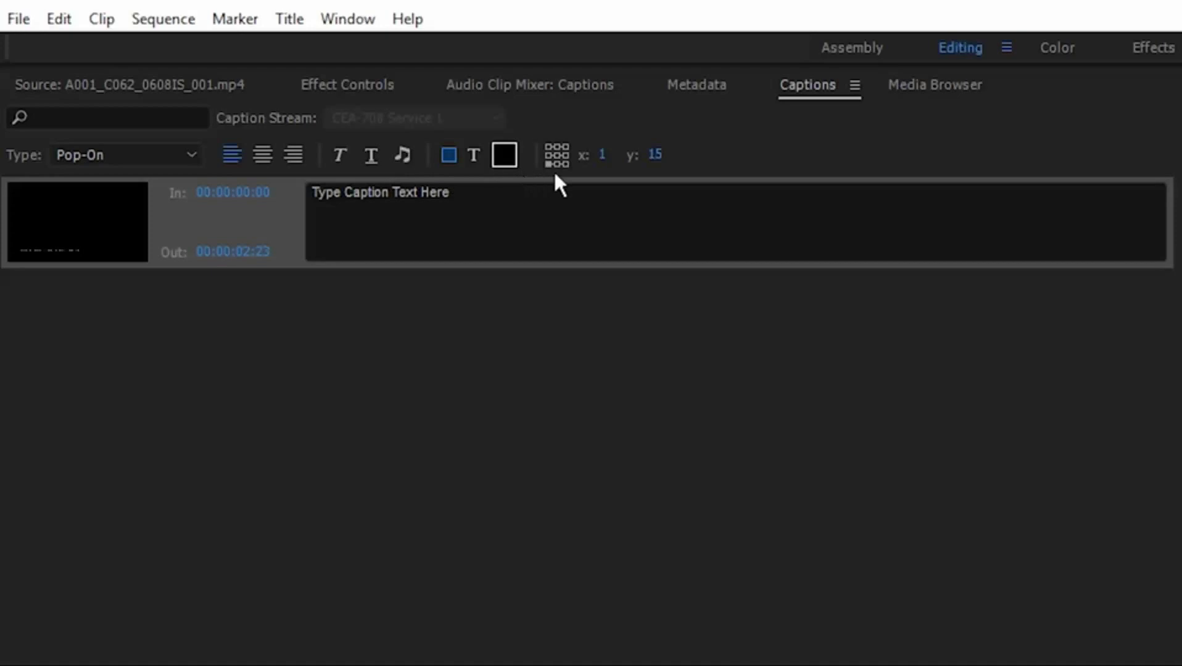
left_click(505, 157)
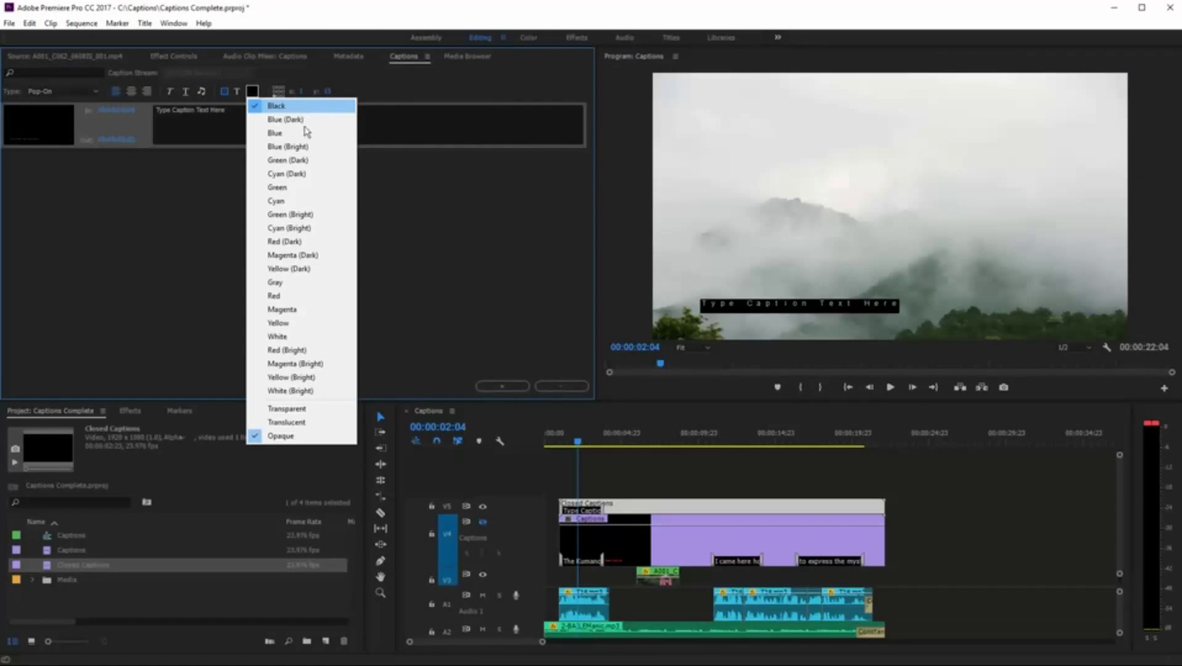
left_click(443, 289)
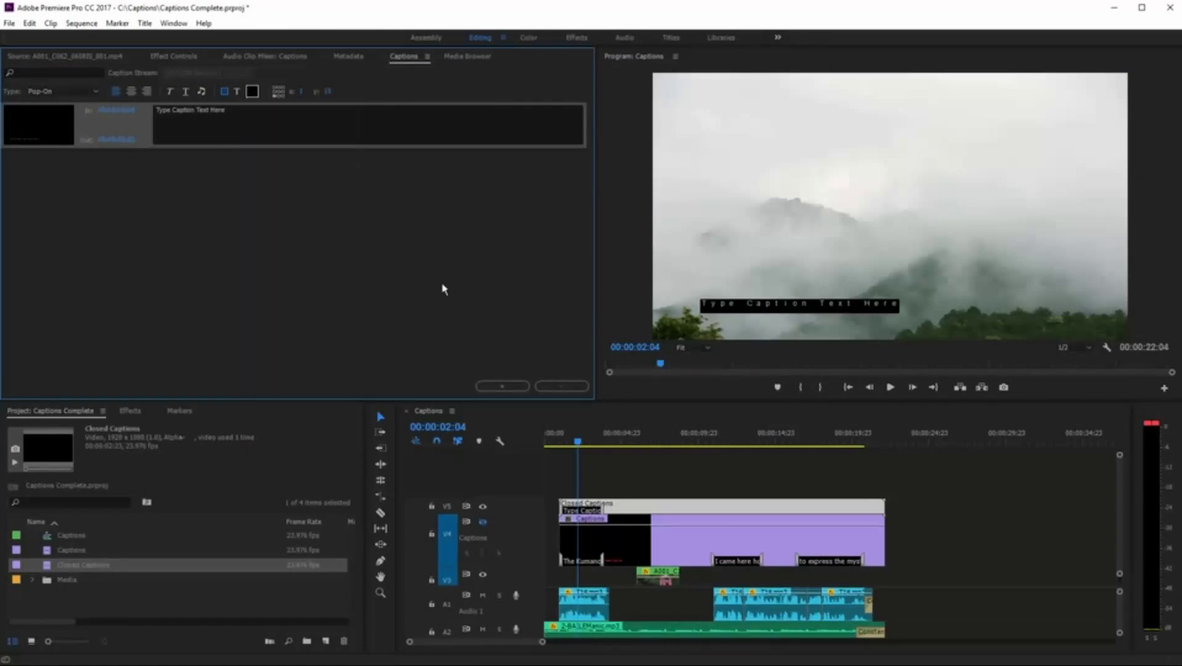